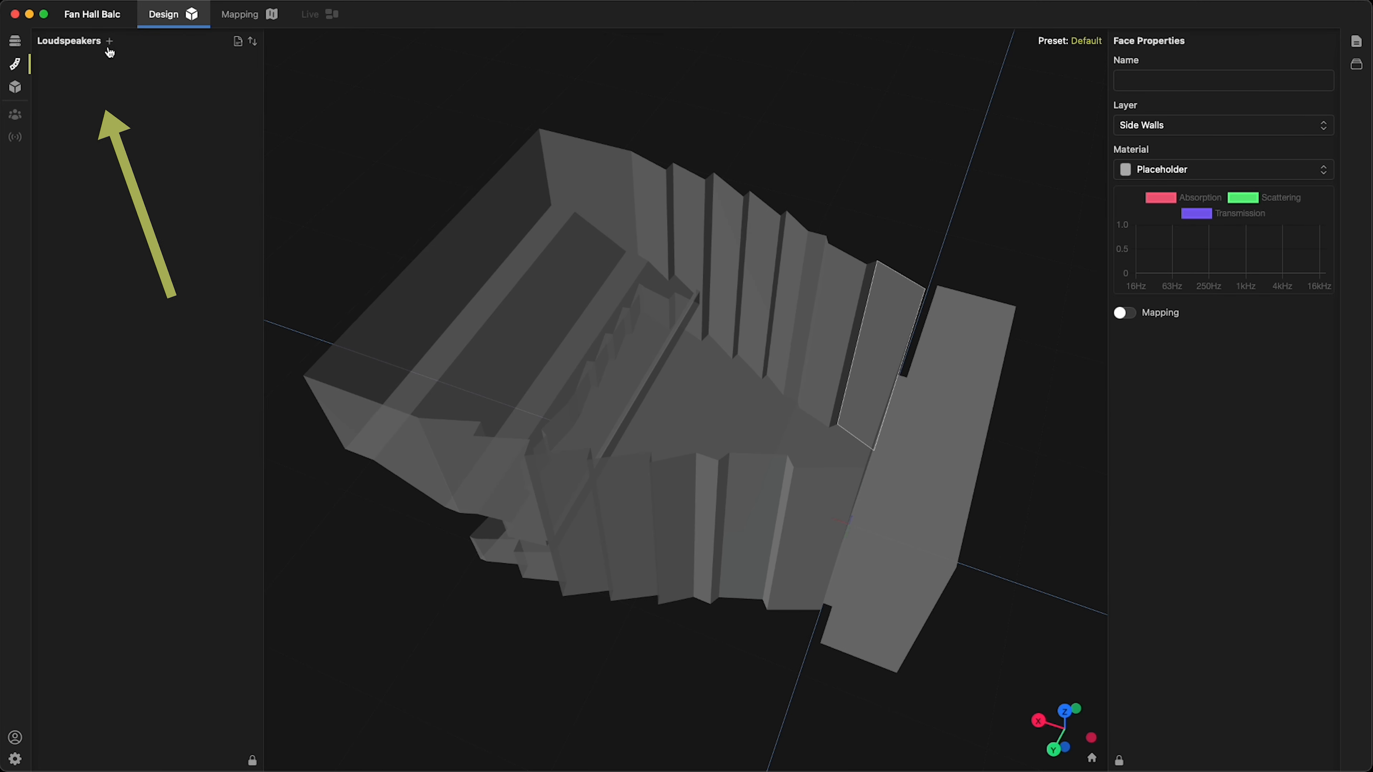
Add an array of eight standard FL283T loudspeakers from the speaker library
{"action": "left_click", "coordinate": [110, 43]}
{"action": "left_click", "coordinate": [123, 81]}
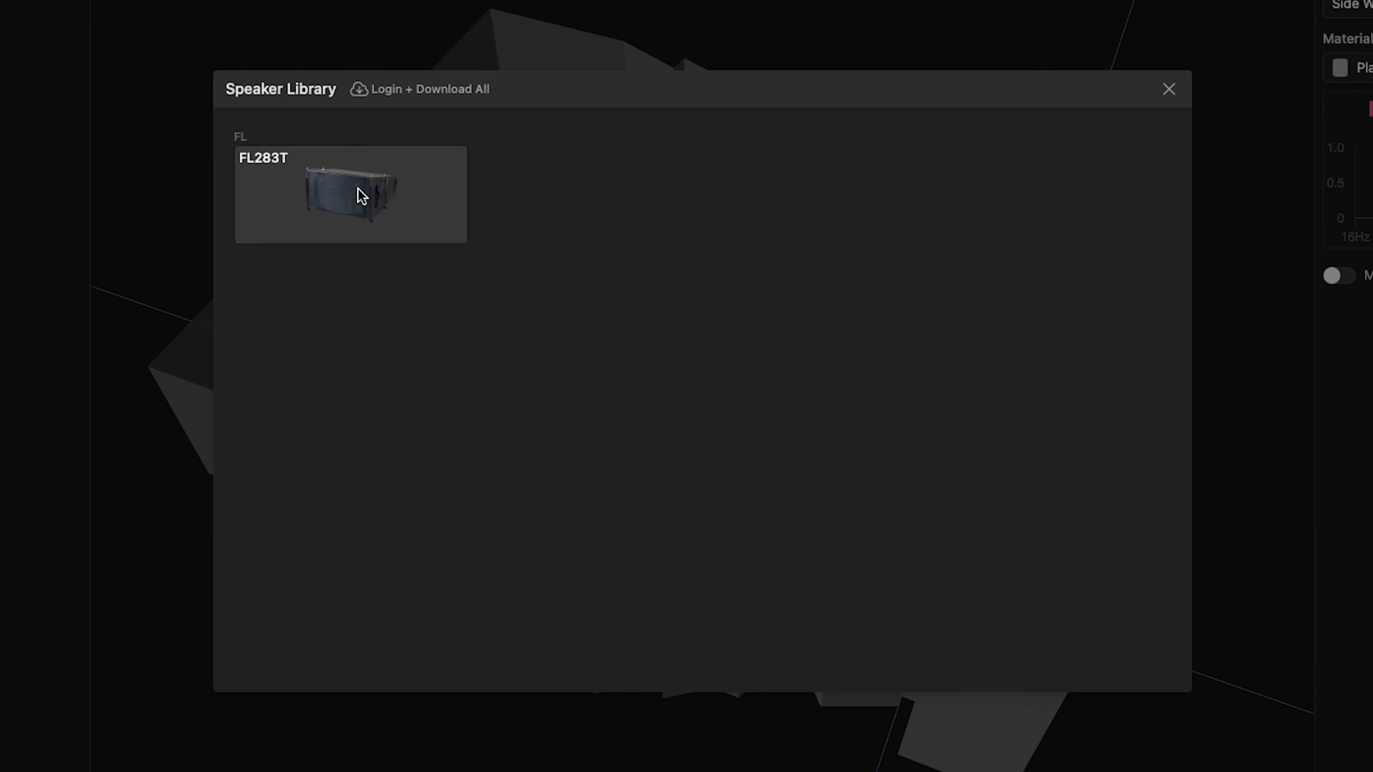
{"action": "left_click", "coordinate": [362, 196]}
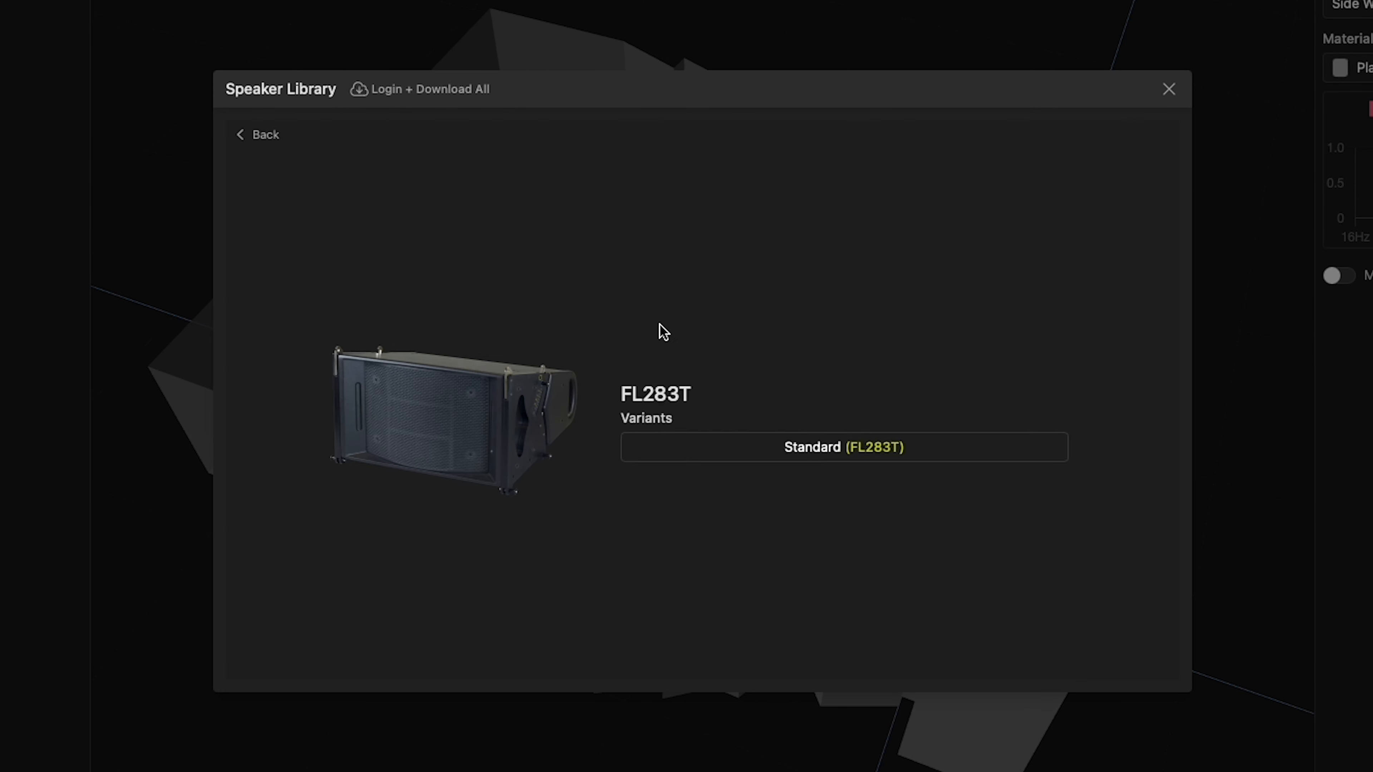
{"action": "left_click", "coordinate": [835, 453]}
{"action": "left_click", "coordinate": [663, 436]}
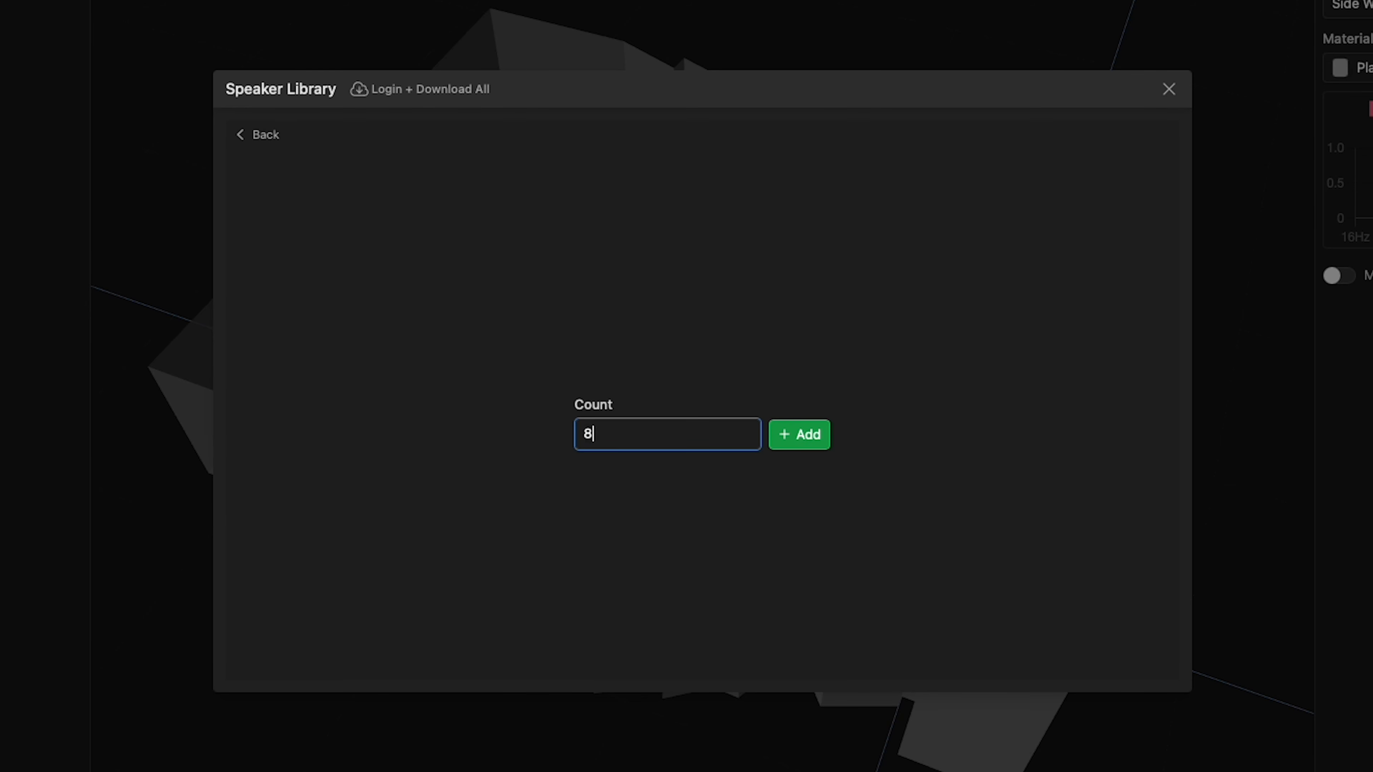
{"action": "left_click", "coordinate": [799, 435]}
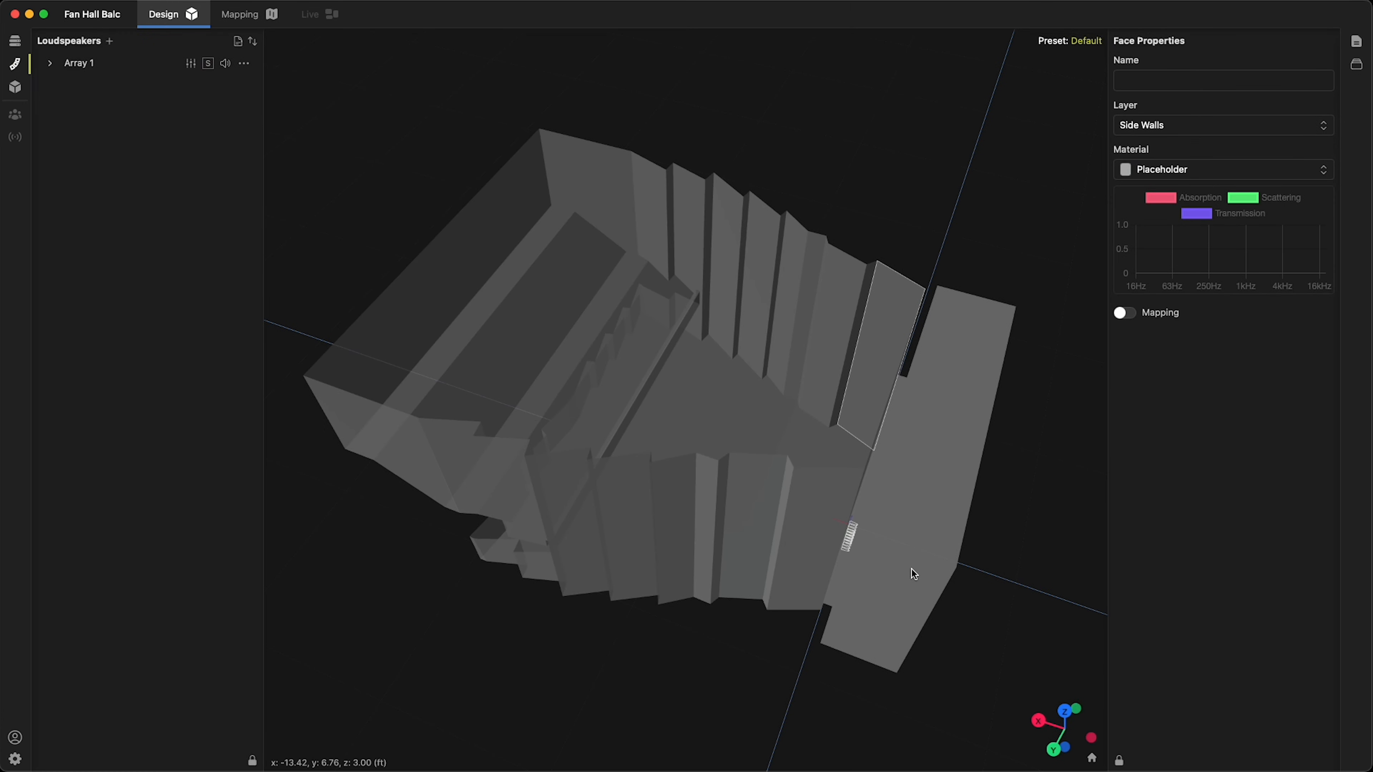
Select the new array and set its position to X 4 ft and Z 32 ft
{"action": "left_click", "coordinate": [48, 63]}
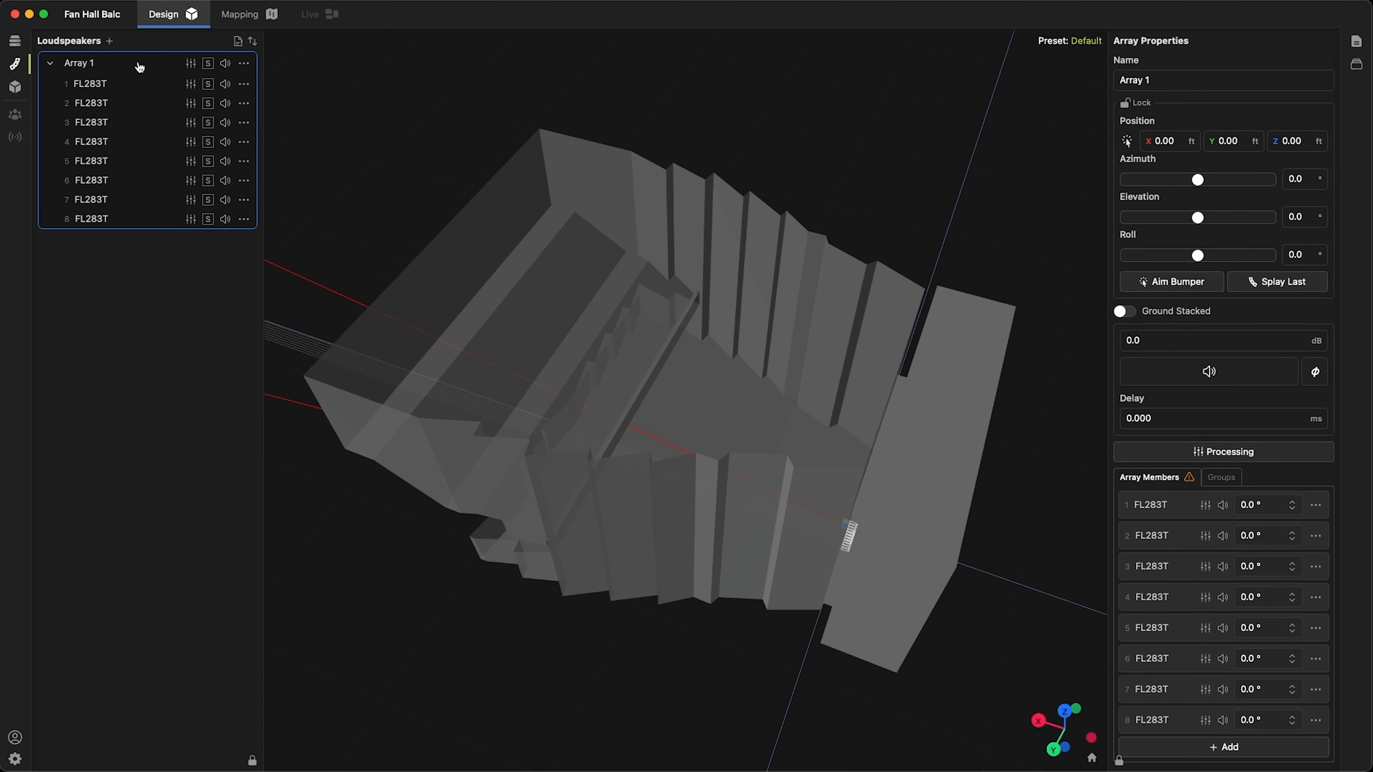
{"action": "left_click_drag", "start_coordinate": [693, 114], "coordinate": [843, 98]}
{"action": "left_click", "coordinate": [1300, 139]}
{"action": "type", "text": "32"}
{"action": "key", "text": "Return"}
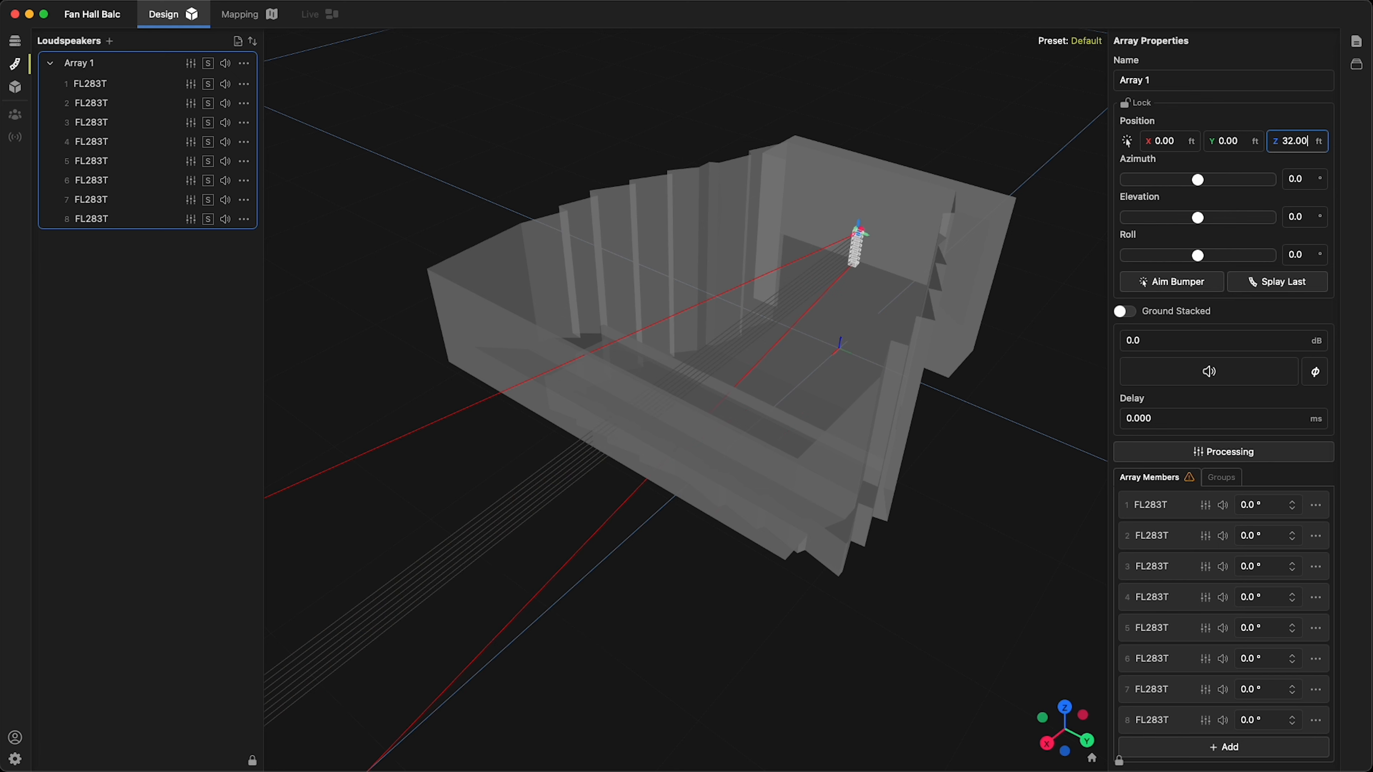
{"action": "left_click", "coordinate": [1164, 140]}
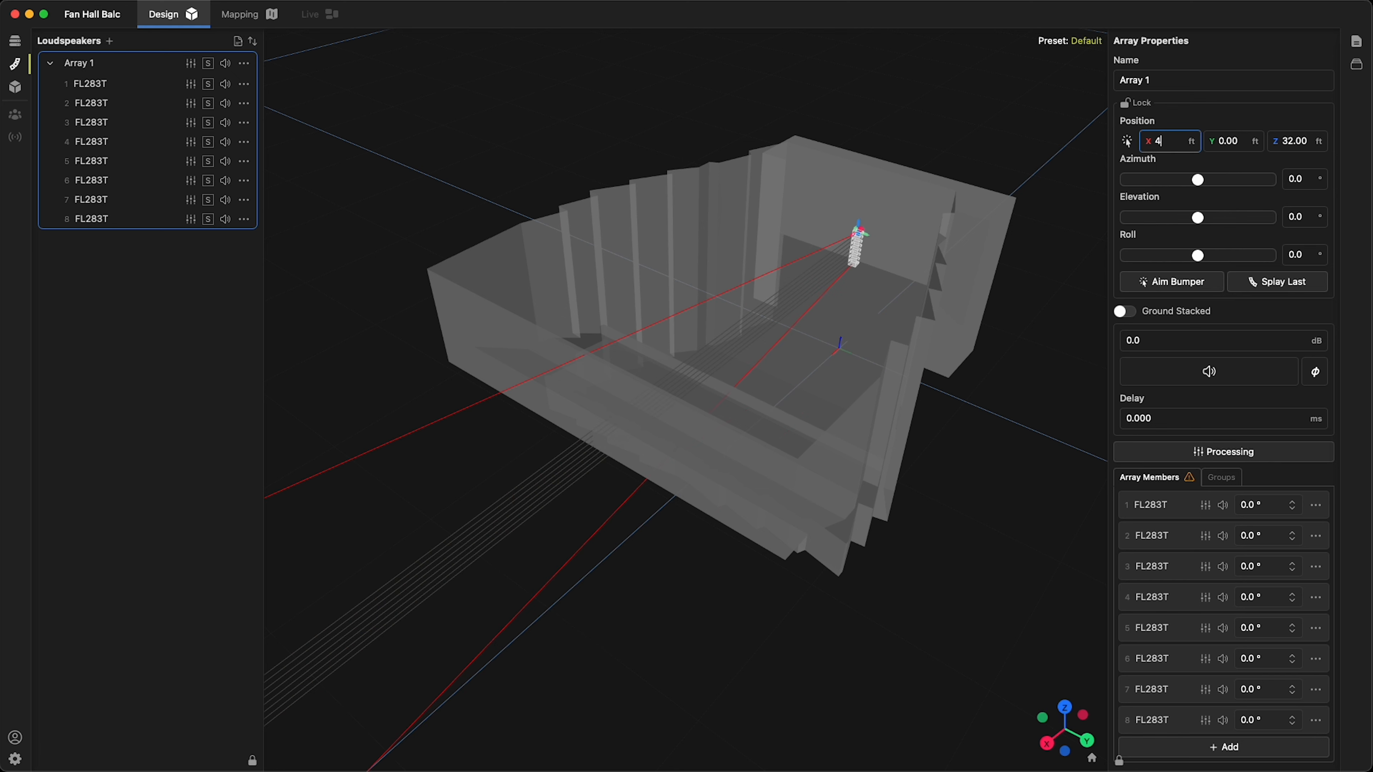
{"action": "type", "text": "4"}
{"action": "key", "text": "Return"}
Examine the array's placement in the hall and the mapping settings of the upper balcony and floor seating faces
{"action": "left_click_drag", "start_coordinate": [958, 129], "coordinate": [821, 131]}
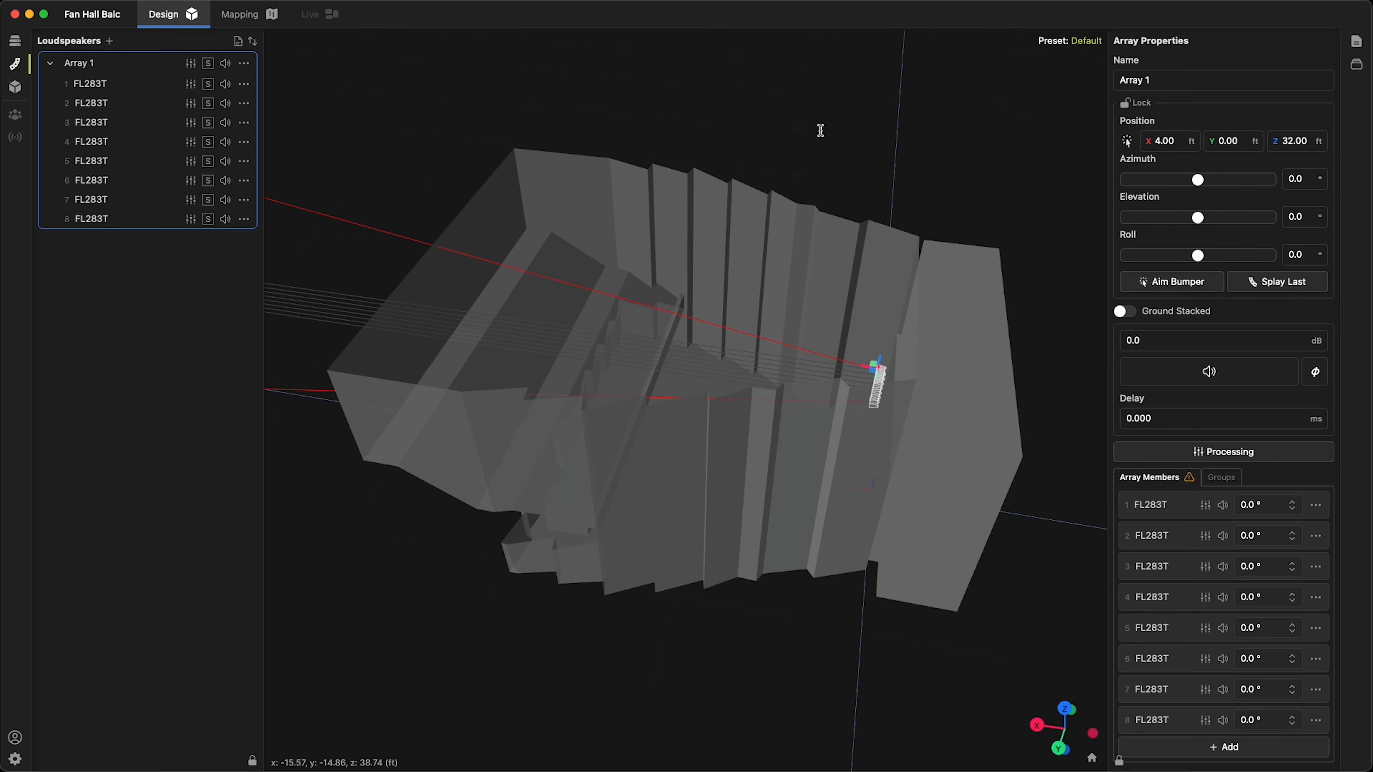
{"action": "left_click_drag", "start_coordinate": [518, 103], "coordinate": [727, 117]}
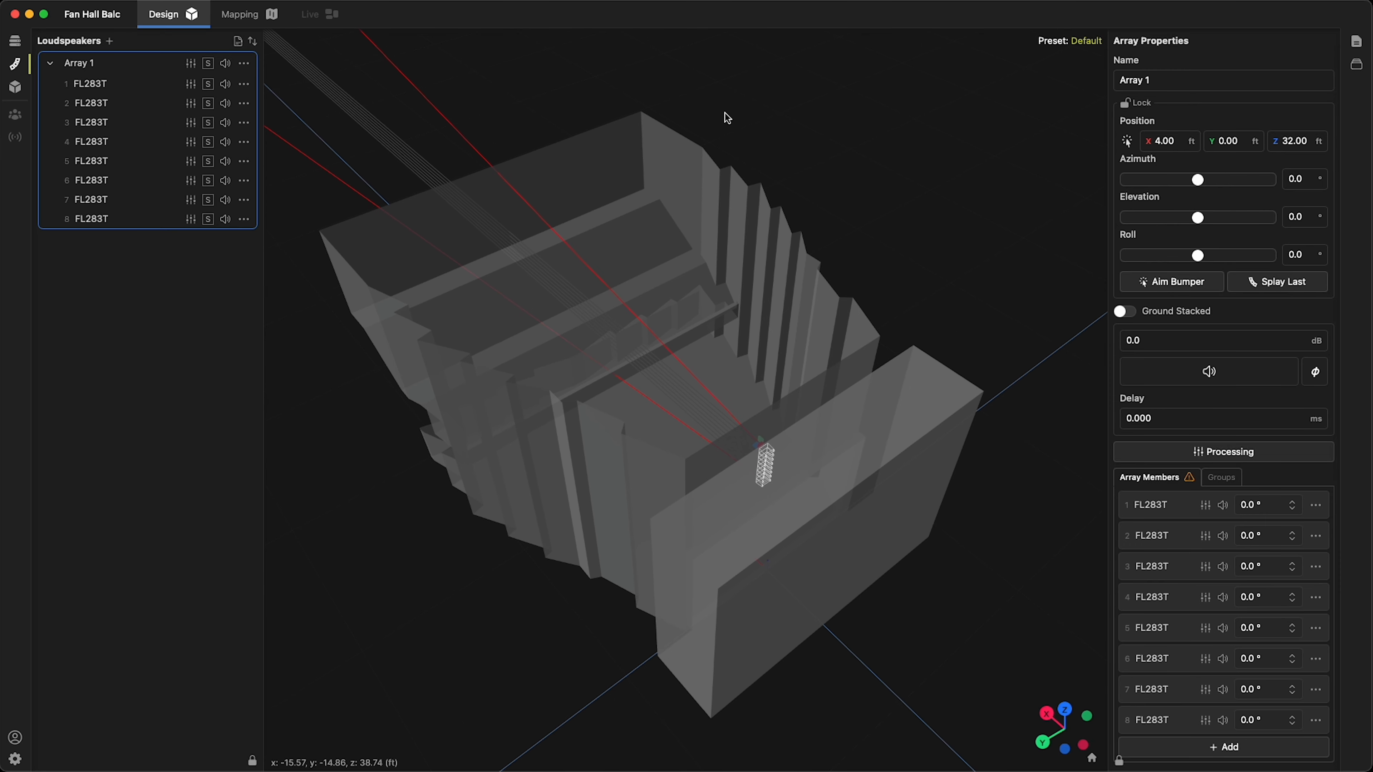
{"action": "left_click", "coordinate": [652, 232]}
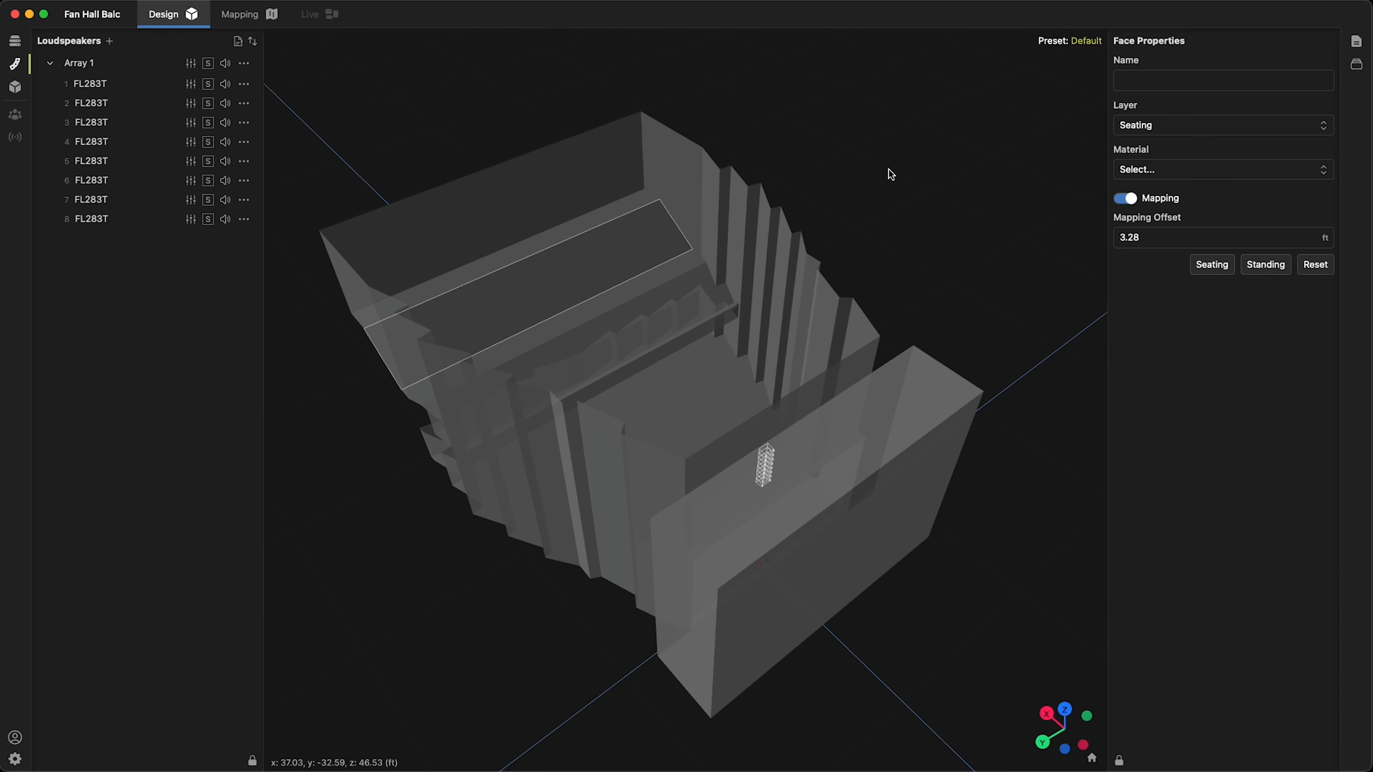
{"action": "left_click_drag", "start_coordinate": [947, 132], "coordinate": [960, 159]}
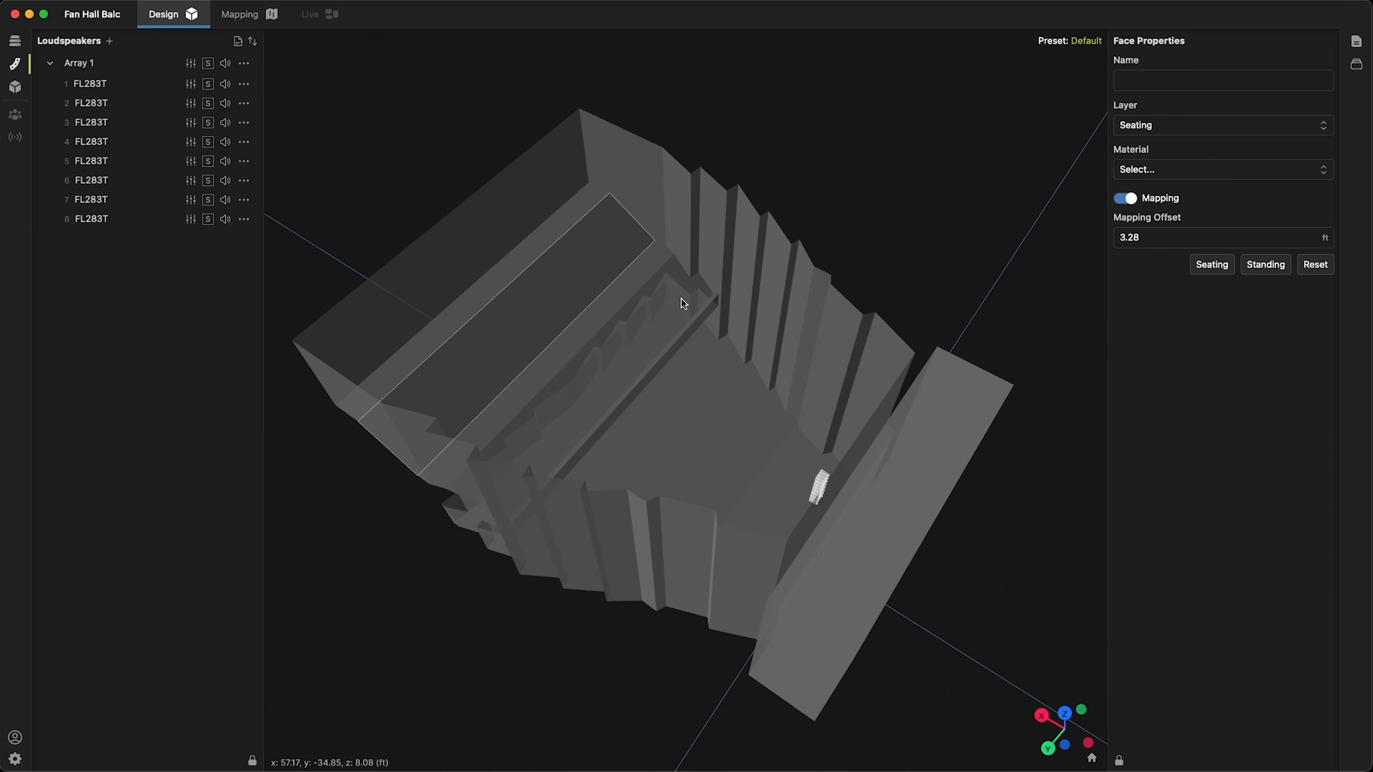
{"action": "left_click", "coordinate": [664, 330]}
{"action": "left_click_drag", "start_coordinate": [700, 346], "coordinate": [698, 321]}
Switch the project from design to mapping to show the SPL coverage of the hall
{"action": "left_click", "coordinate": [256, 12]}
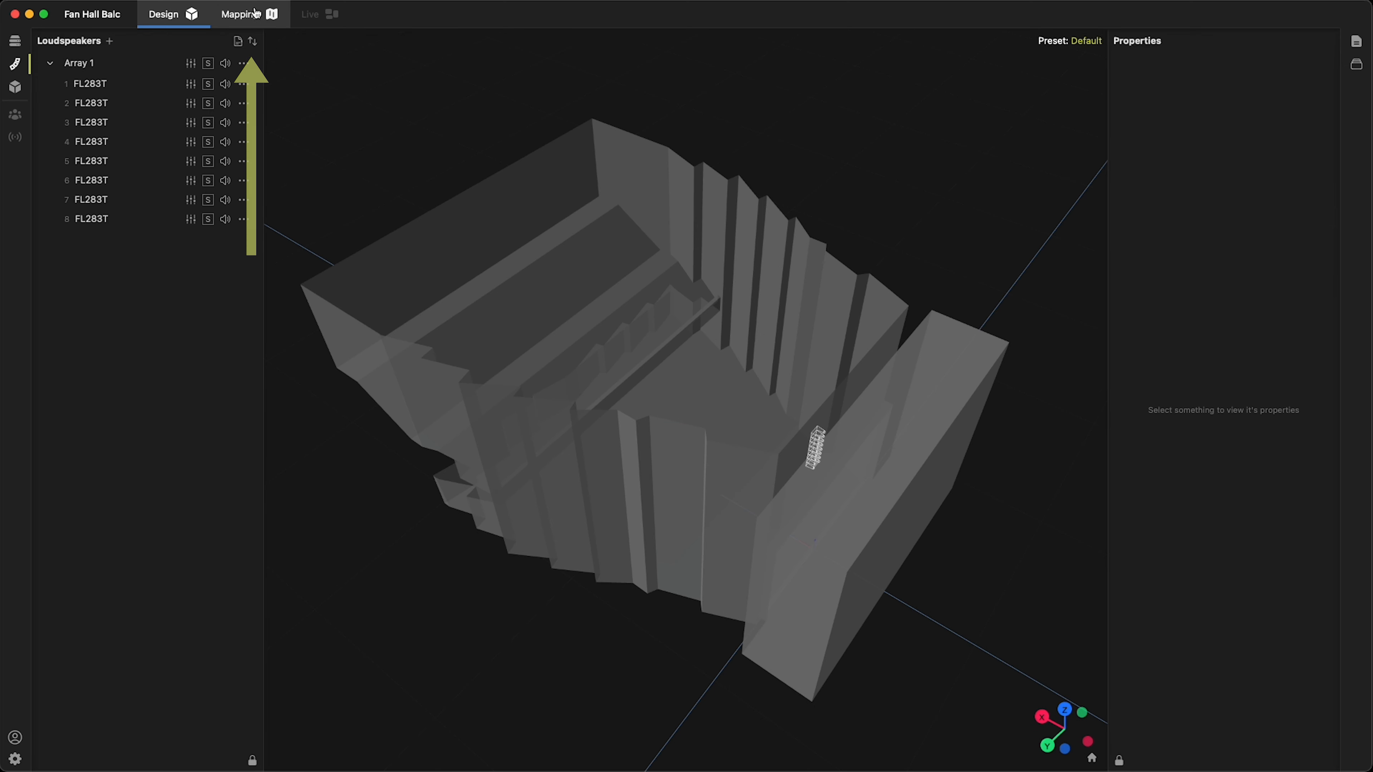
{"action": "left_click", "coordinate": [257, 13]}
{"action": "left_click_drag", "start_coordinate": [655, 134], "coordinate": [754, 128]}
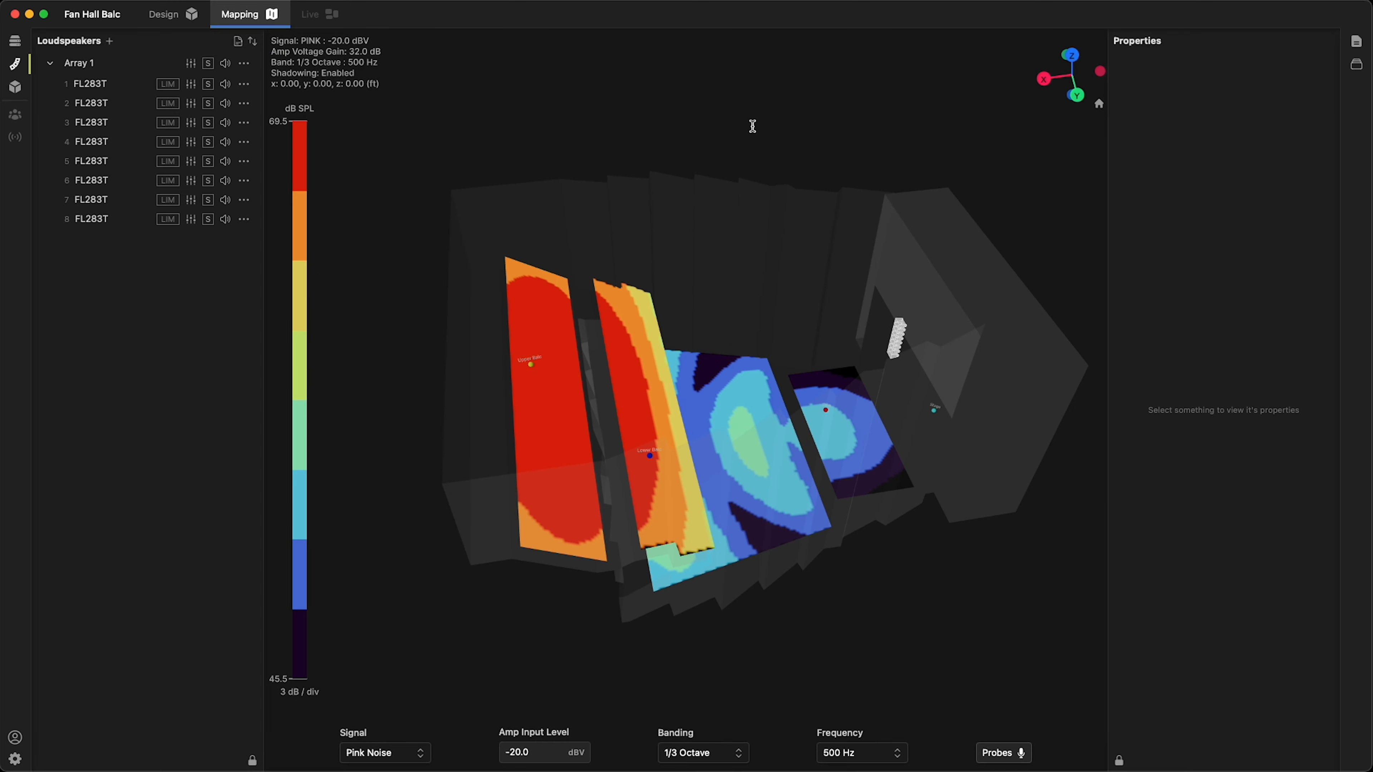
Select the array and set the splay angles of member 2 to 2° and member 3 to 4°
{"action": "left_click", "coordinate": [900, 335]}
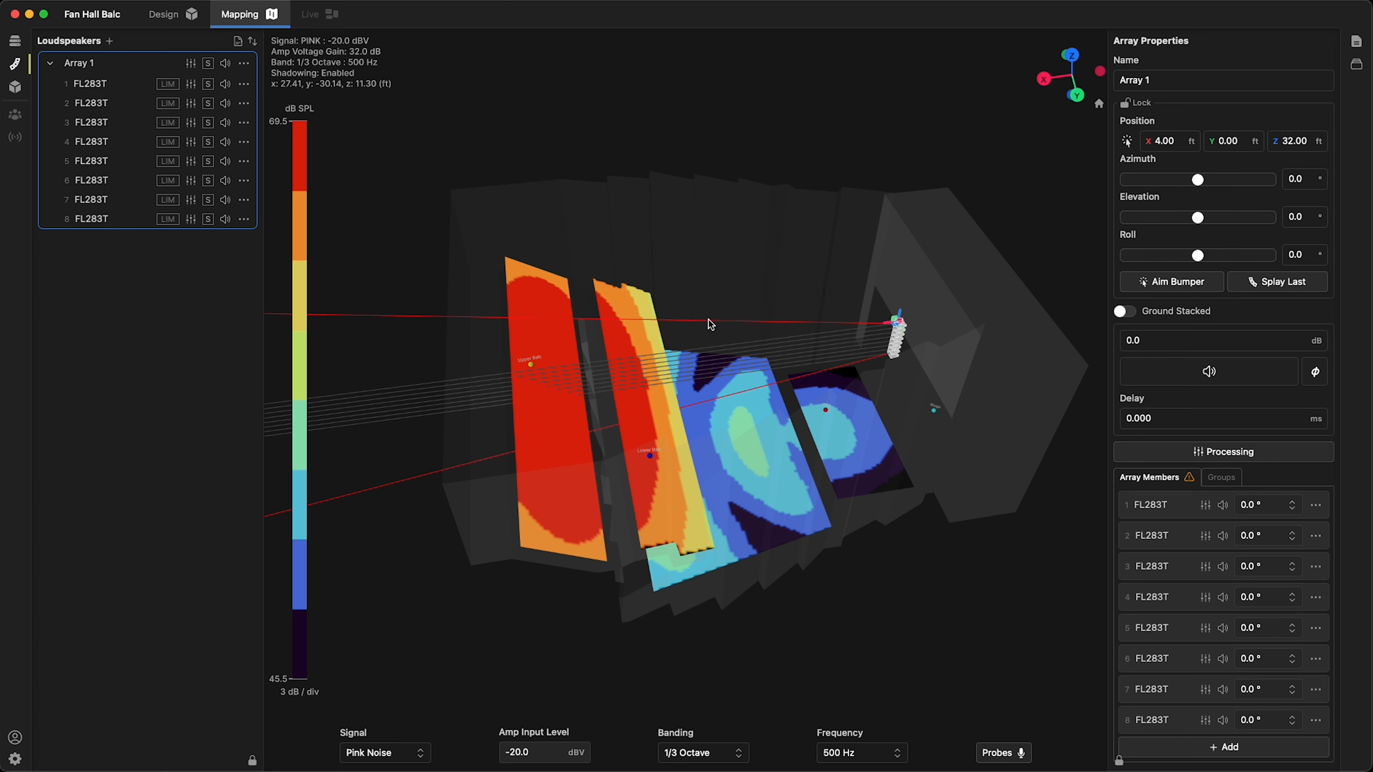
{"action": "left_click_drag", "start_coordinate": [1023, 182], "coordinate": [947, 160]}
{"action": "left_click", "coordinate": [1272, 539]}
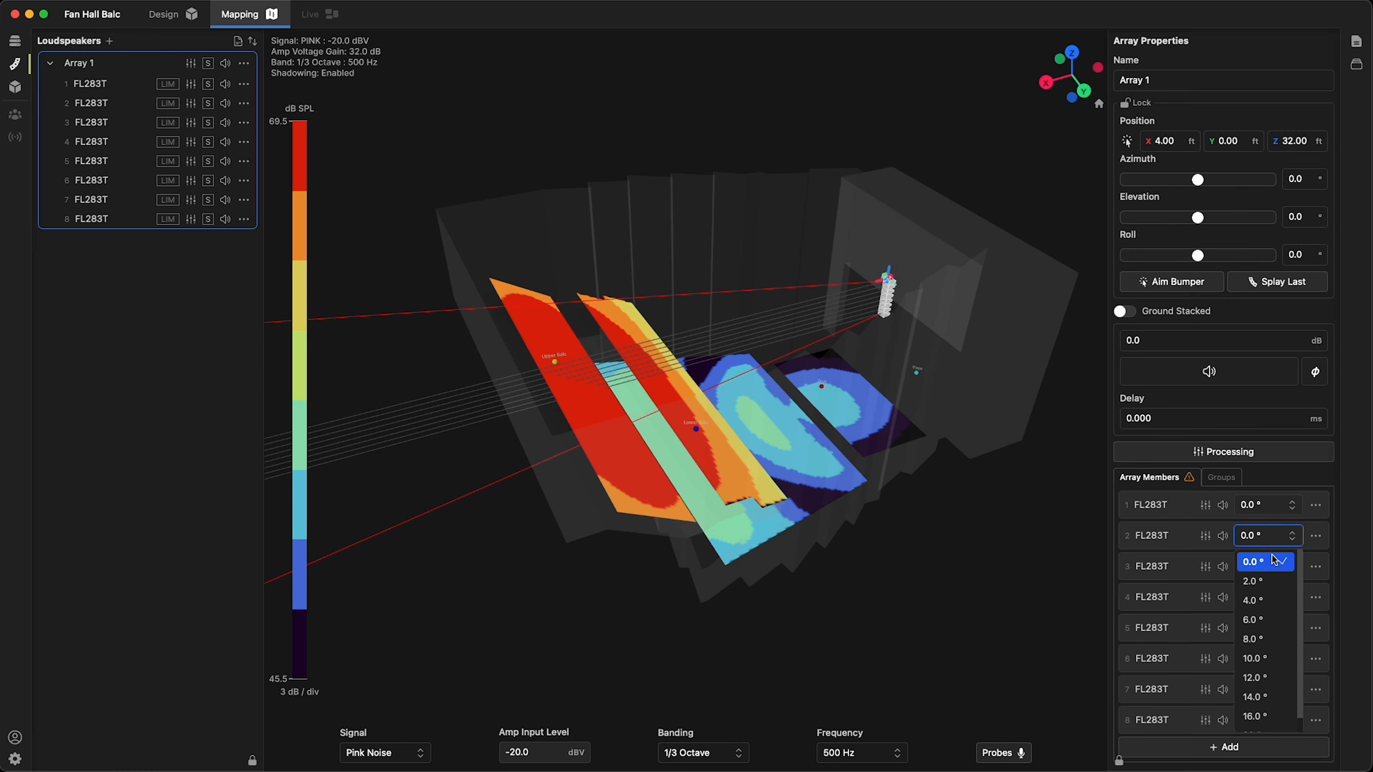
{"action": "left_click", "coordinate": [1269, 576]}
{"action": "left_click", "coordinate": [1269, 577]}
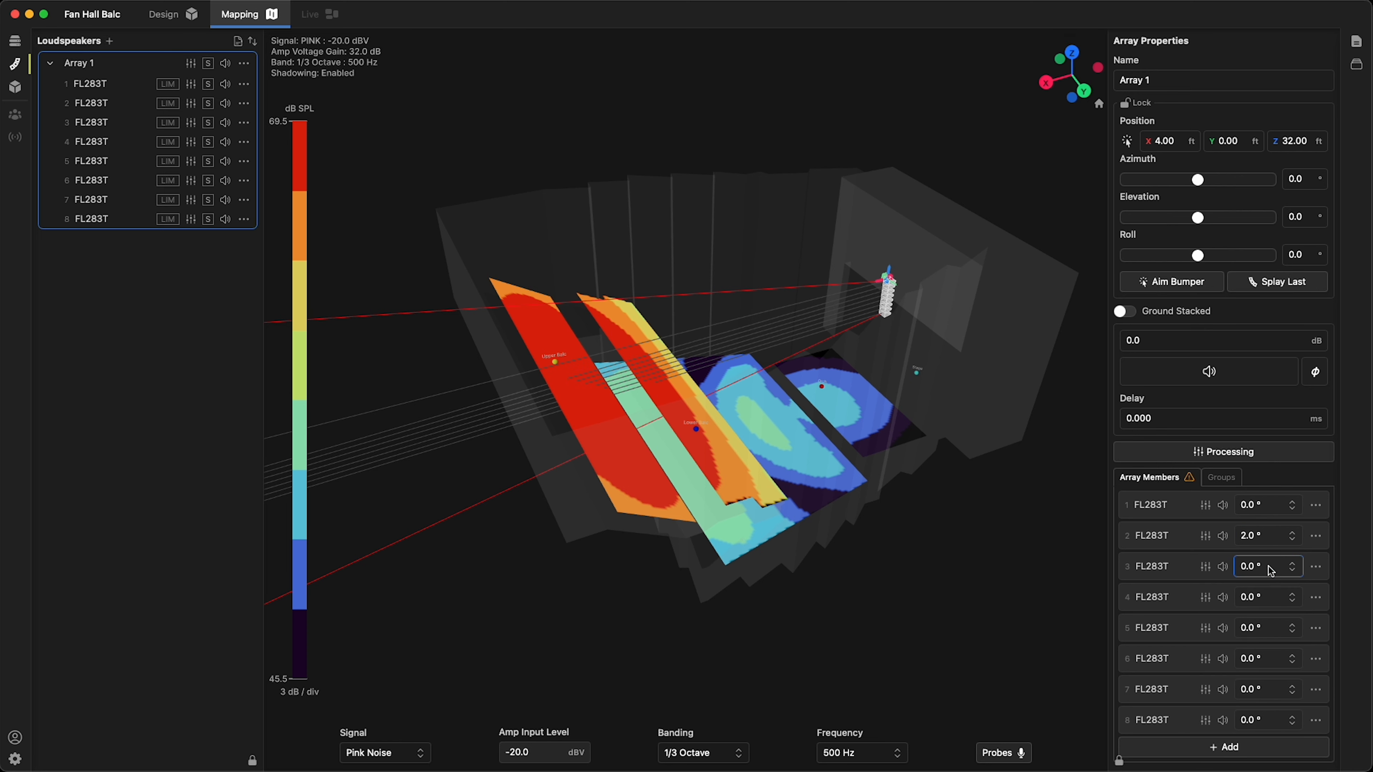
{"action": "left_click", "coordinate": [1262, 627]}
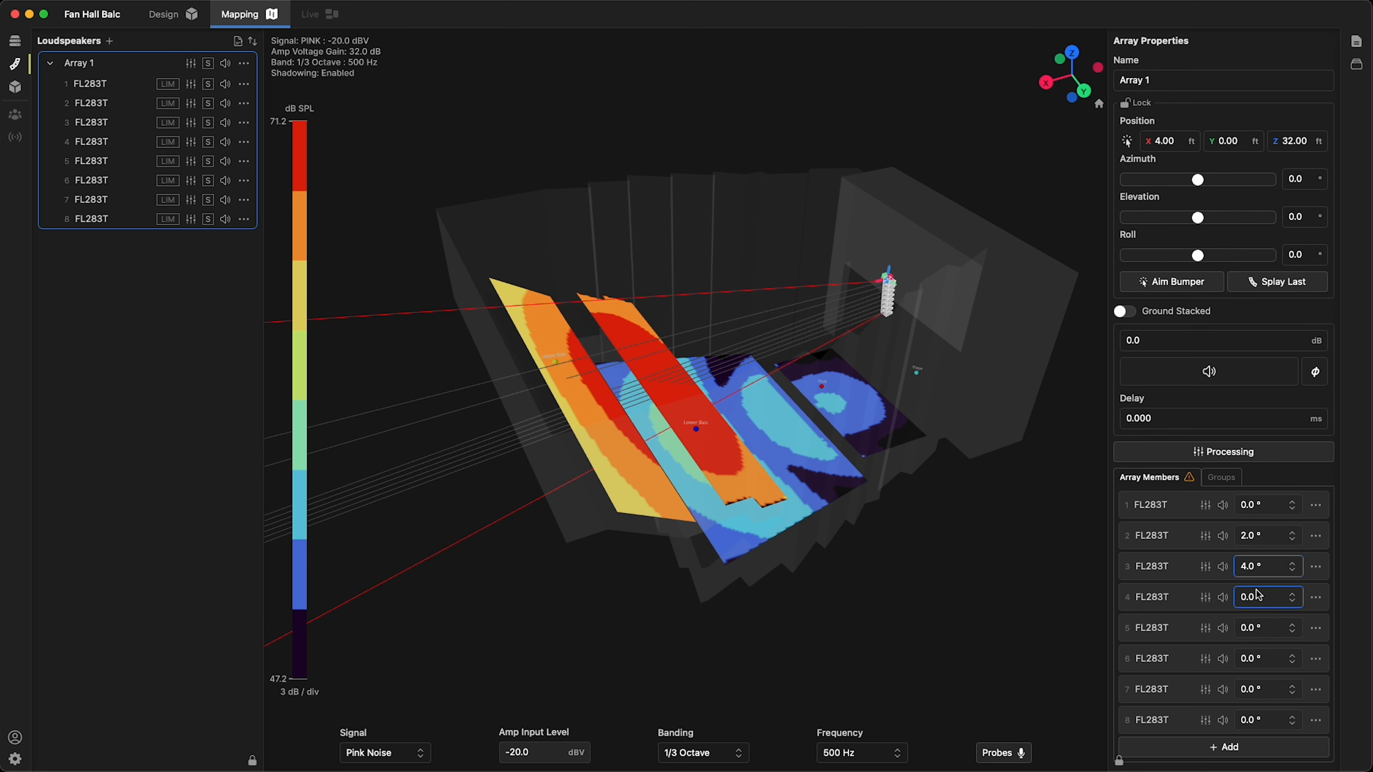
Aim the array's bumper behind the top of the upper balcony and splay the last speaker toward the front edge of the floor seating
{"action": "left_click_drag", "start_coordinate": [987, 169], "coordinate": [1013, 173]}
{"action": "left_click", "coordinate": [1182, 283]}
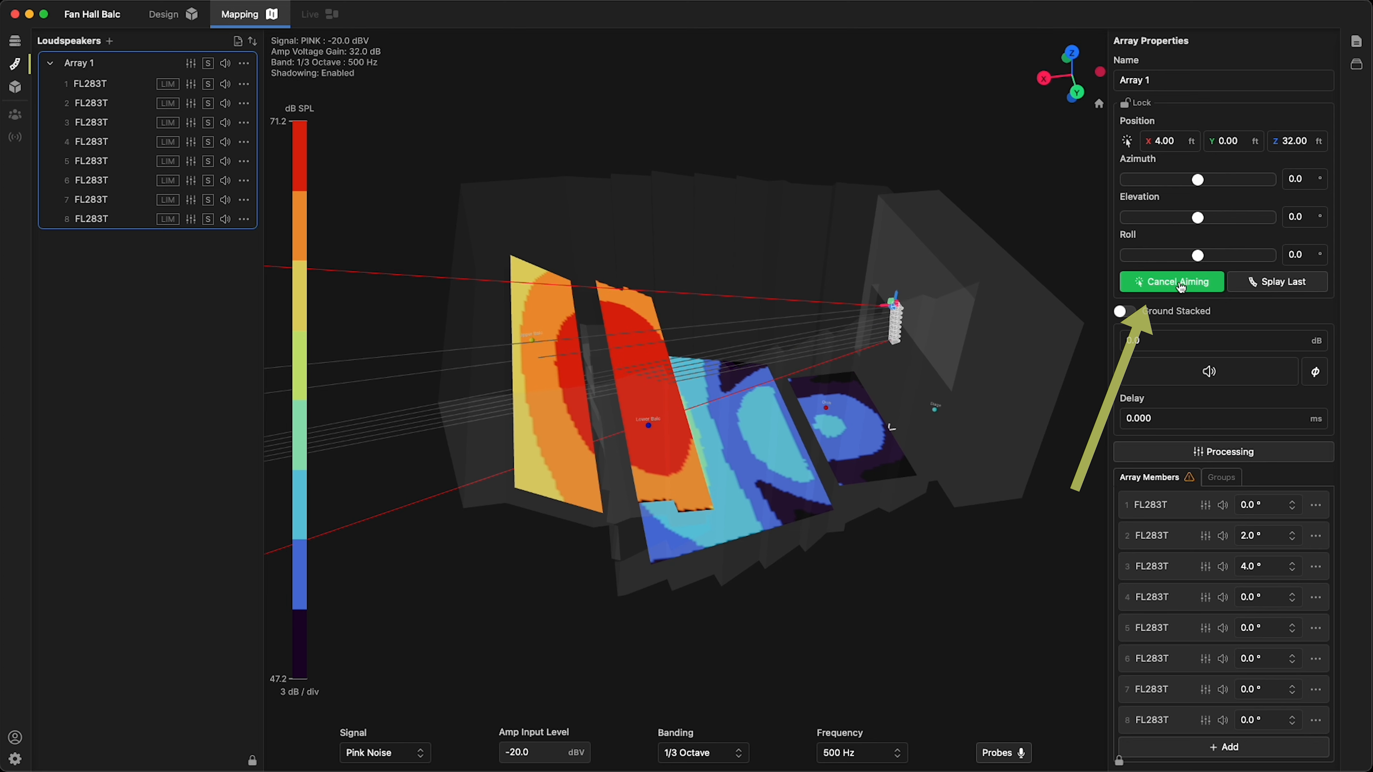
{"action": "left_click", "coordinate": [486, 359]}
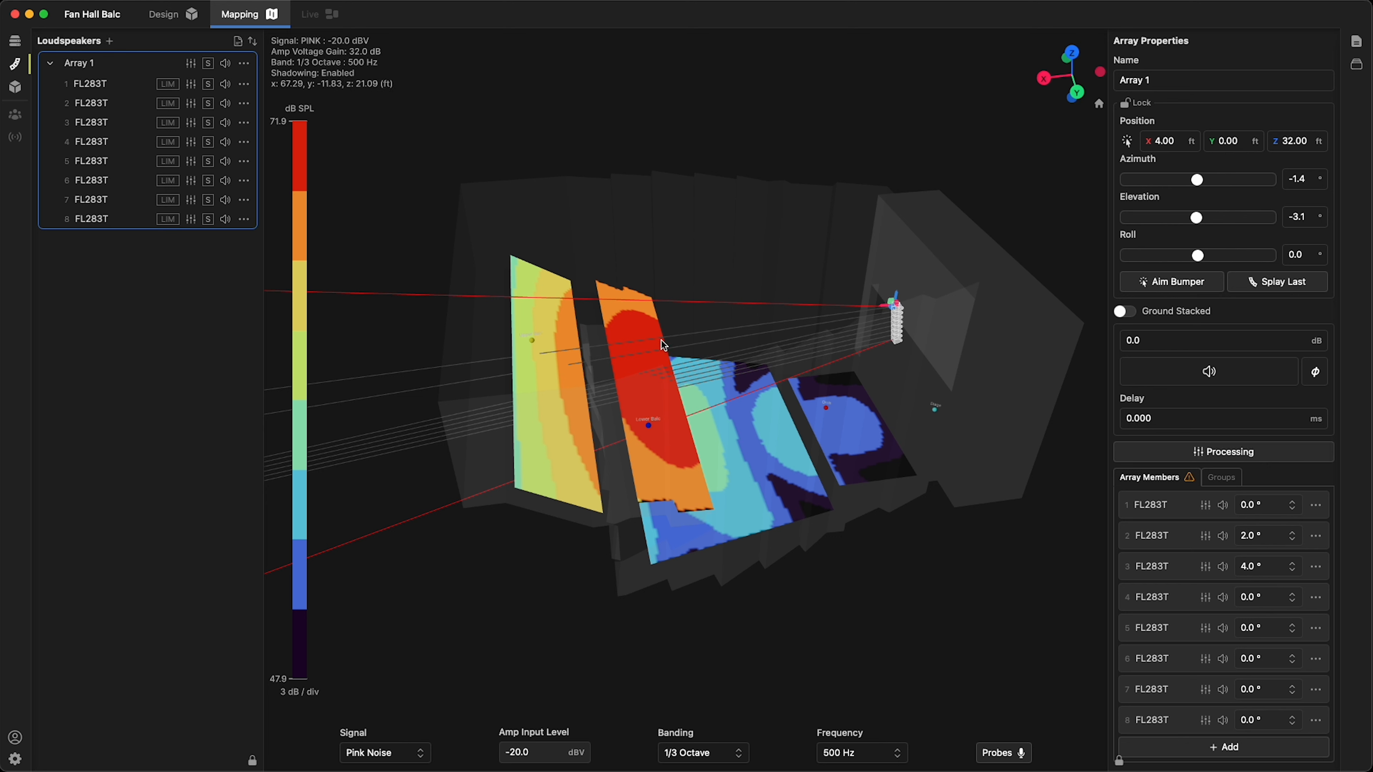
{"action": "left_click", "coordinate": [1287, 288]}
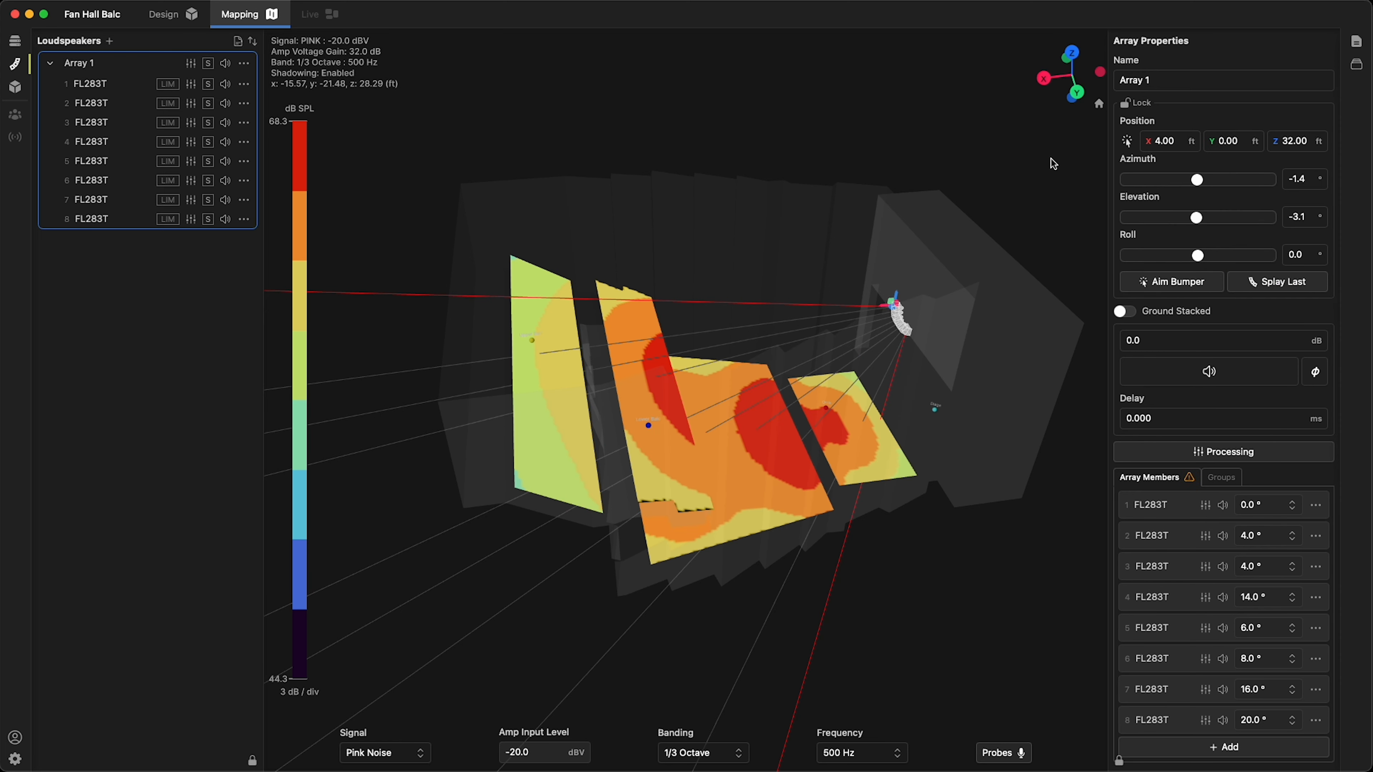
Set the mapping frequency to 4000 Hz
{"action": "left_click_drag", "start_coordinate": [1058, 168], "coordinate": [959, 149]}
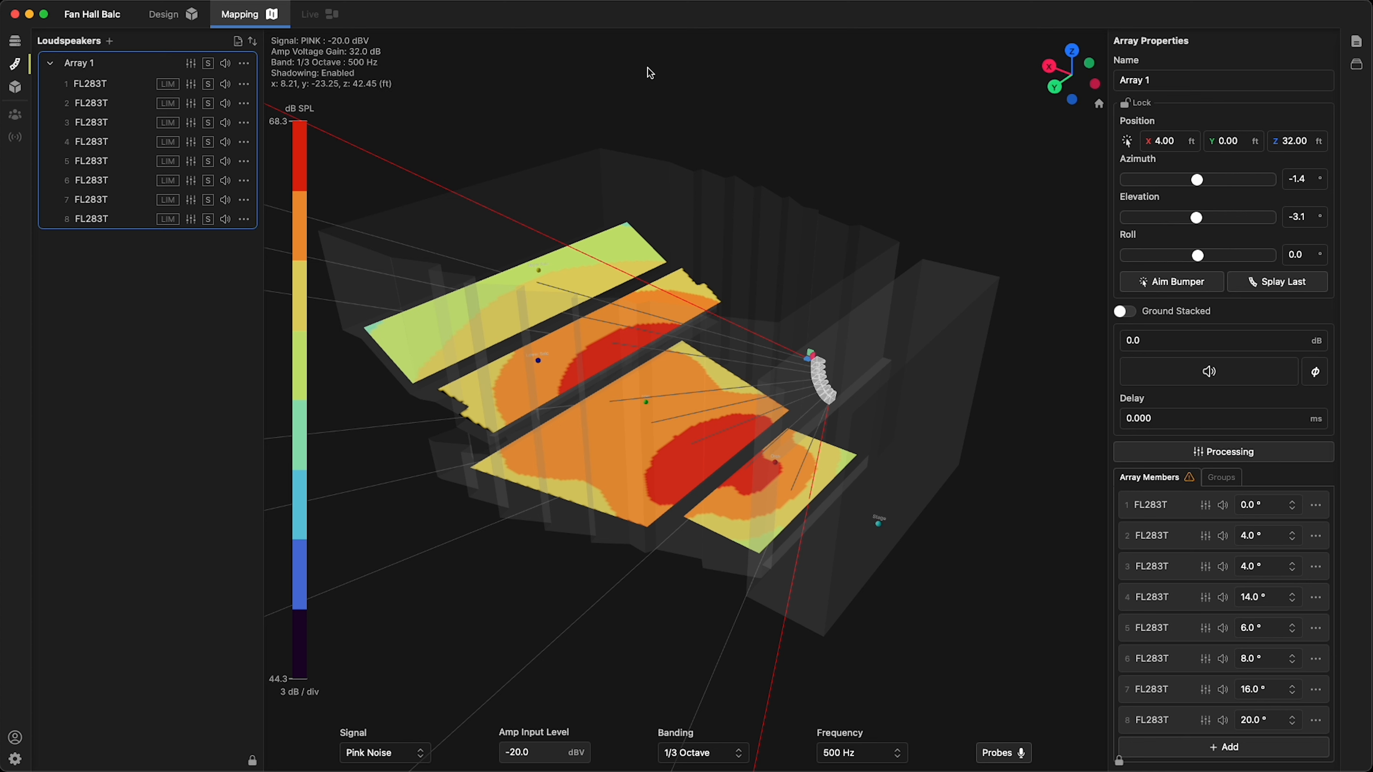
{"action": "left_click_drag", "start_coordinate": [649, 72], "coordinate": [899, 125]}
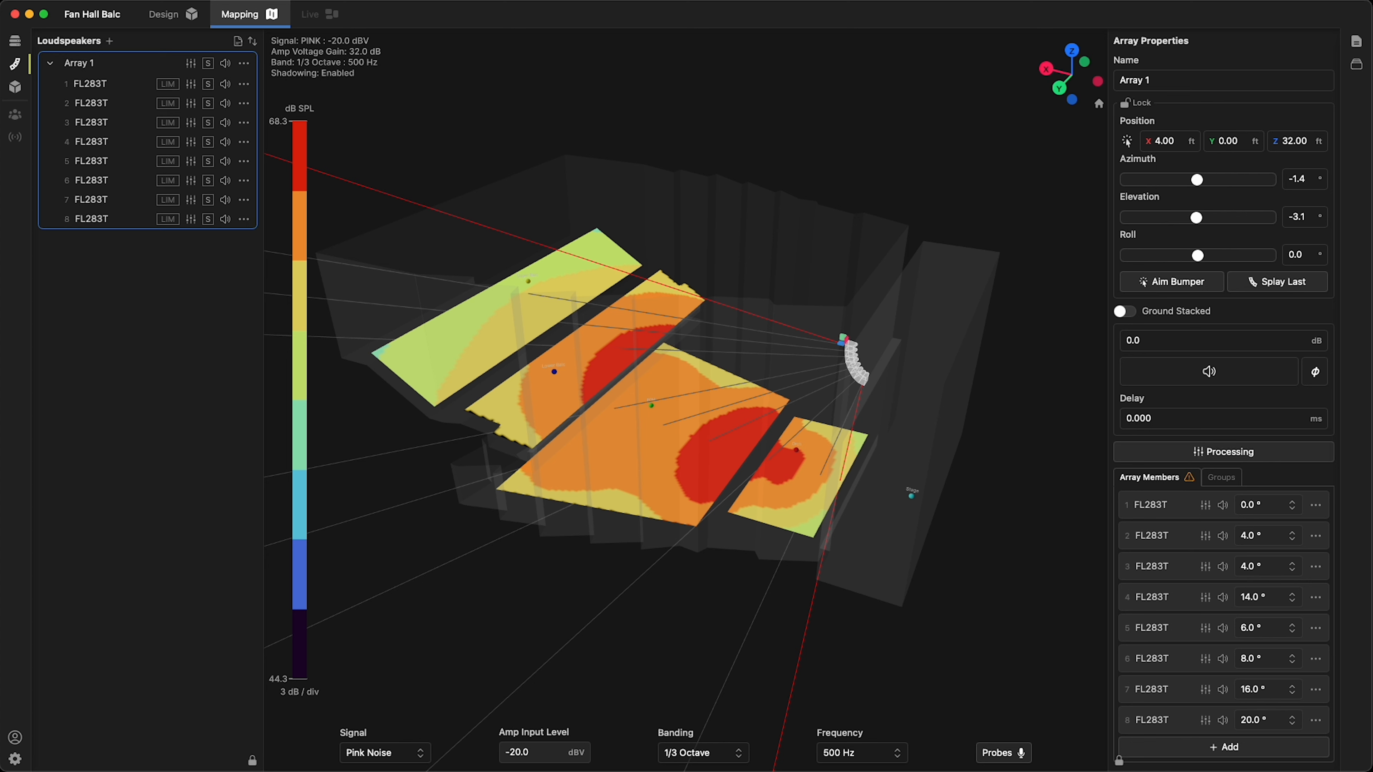
{"action": "left_click", "coordinate": [856, 753]}
{"action": "left_click", "coordinate": [859, 754]}
{"action": "scroll", "coordinate": [862, 702], "scroll_direction": "down", "scroll_amount": 5}
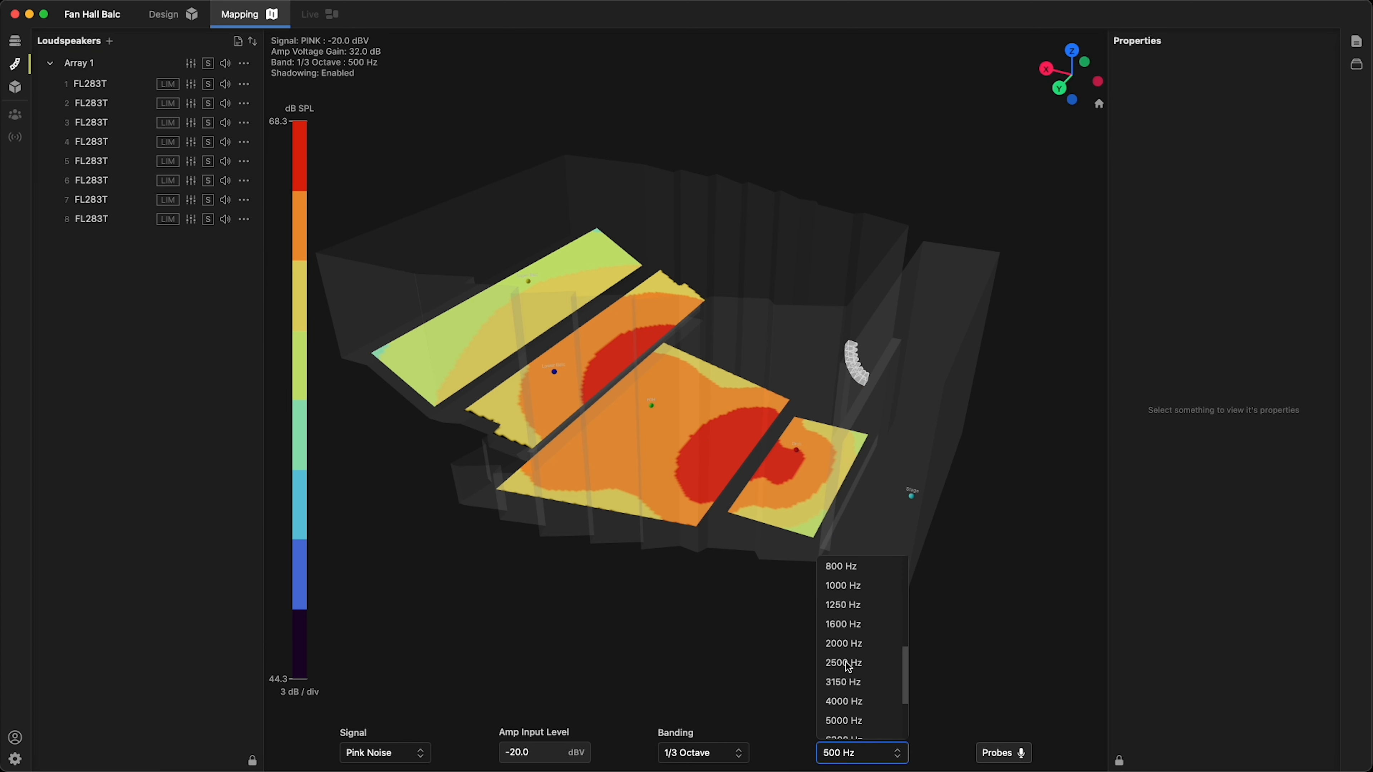
{"action": "left_click", "coordinate": [869, 702]}
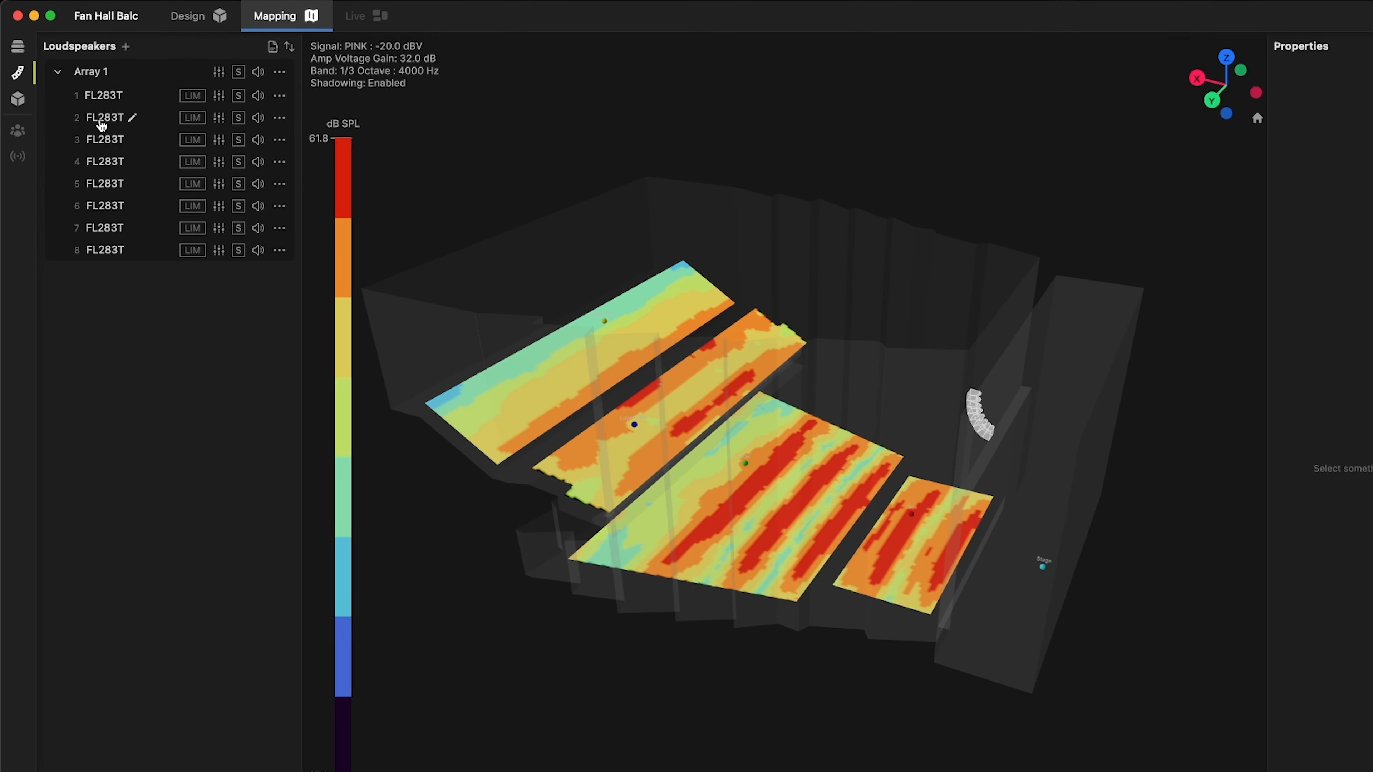
Solo the first and the eighth speaker in turn to examine each one's coverage, releasing each solo again
{"action": "left_click", "coordinate": [258, 103]}
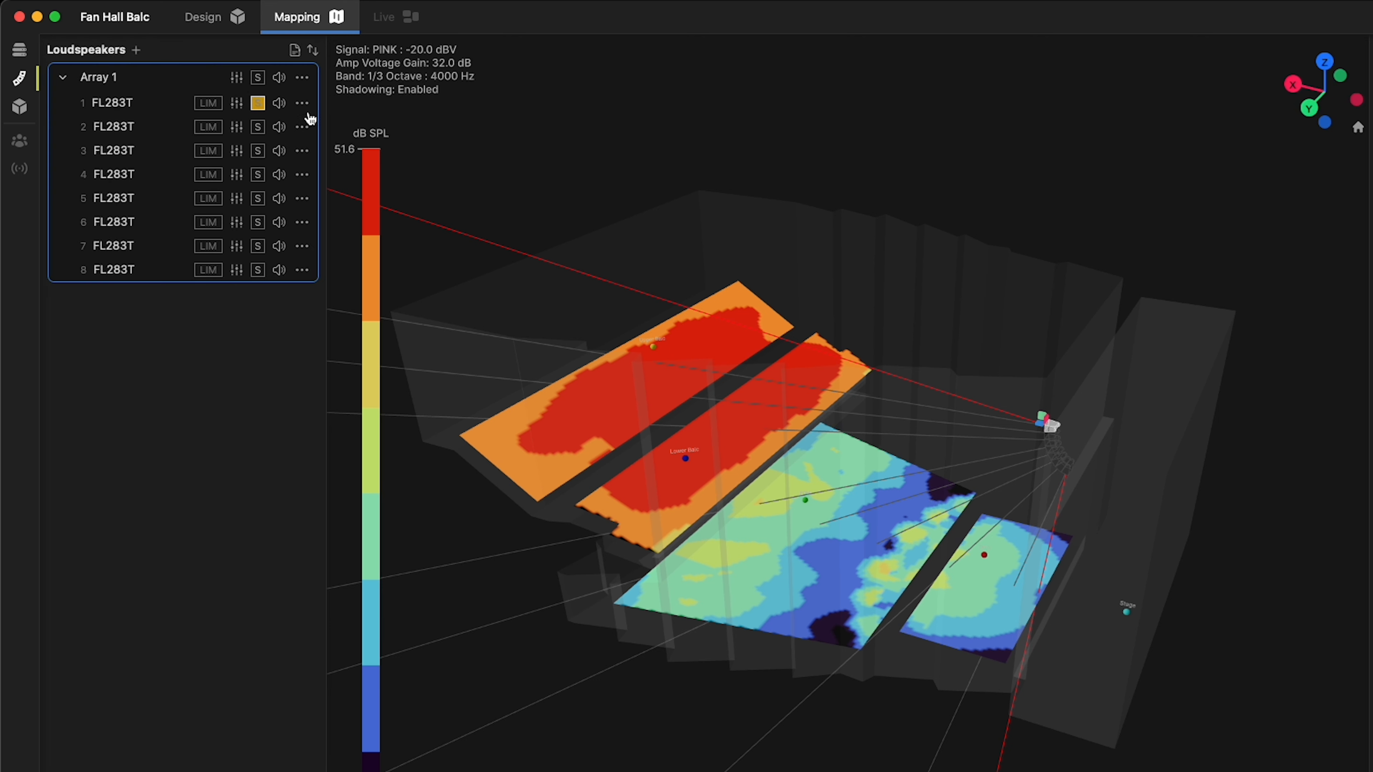
{"action": "left_click", "coordinate": [258, 104]}
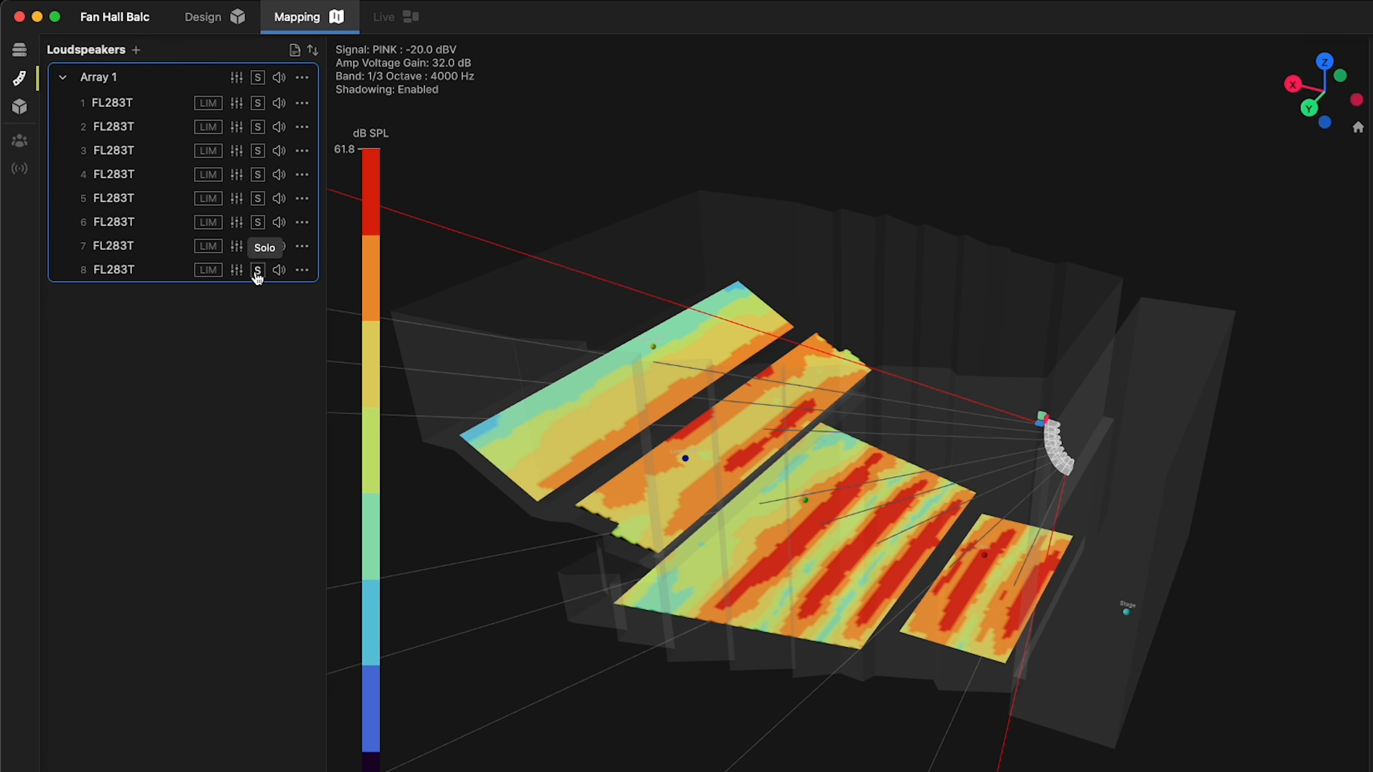
{"action": "left_click", "coordinate": [258, 270]}
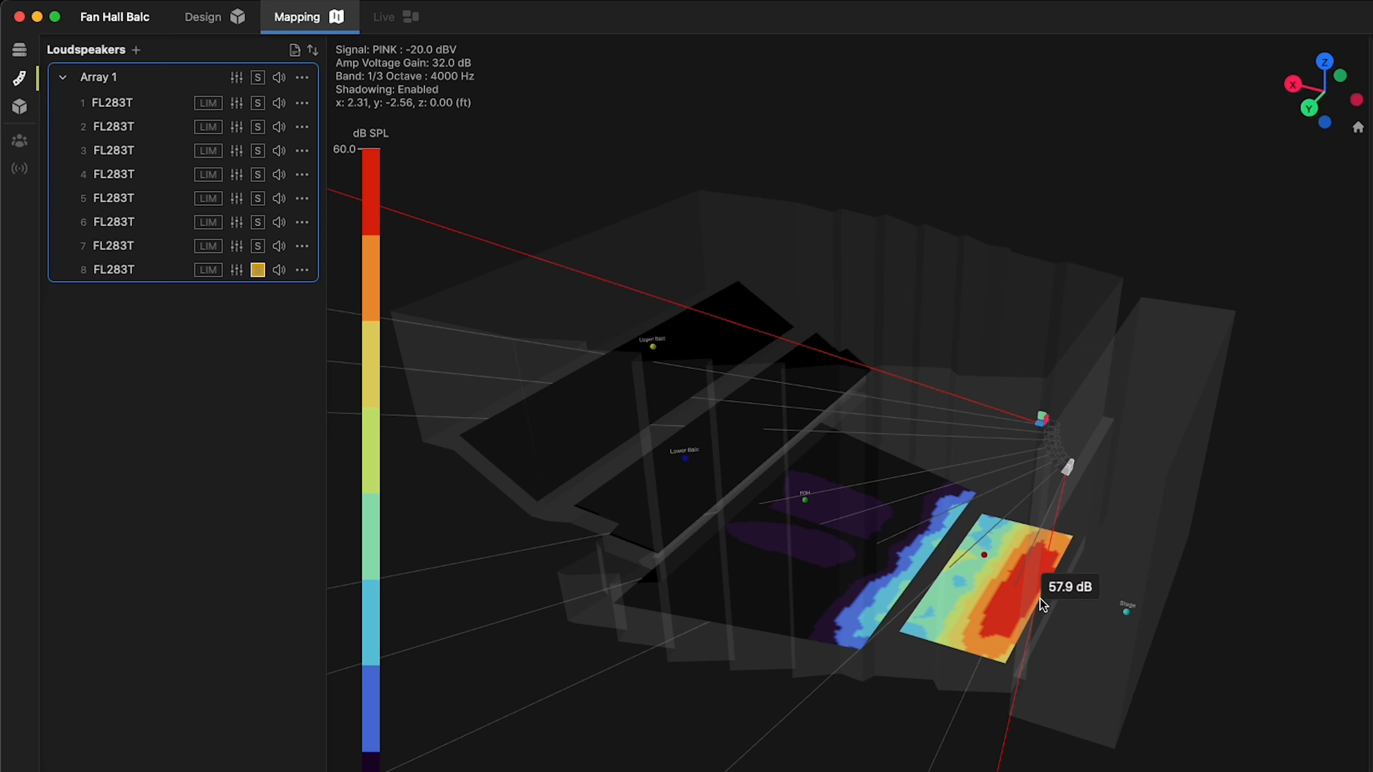
{"action": "left_click_drag", "start_coordinate": [1281, 183], "coordinate": [864, 178]}
{"action": "left_click", "coordinate": [258, 270]}
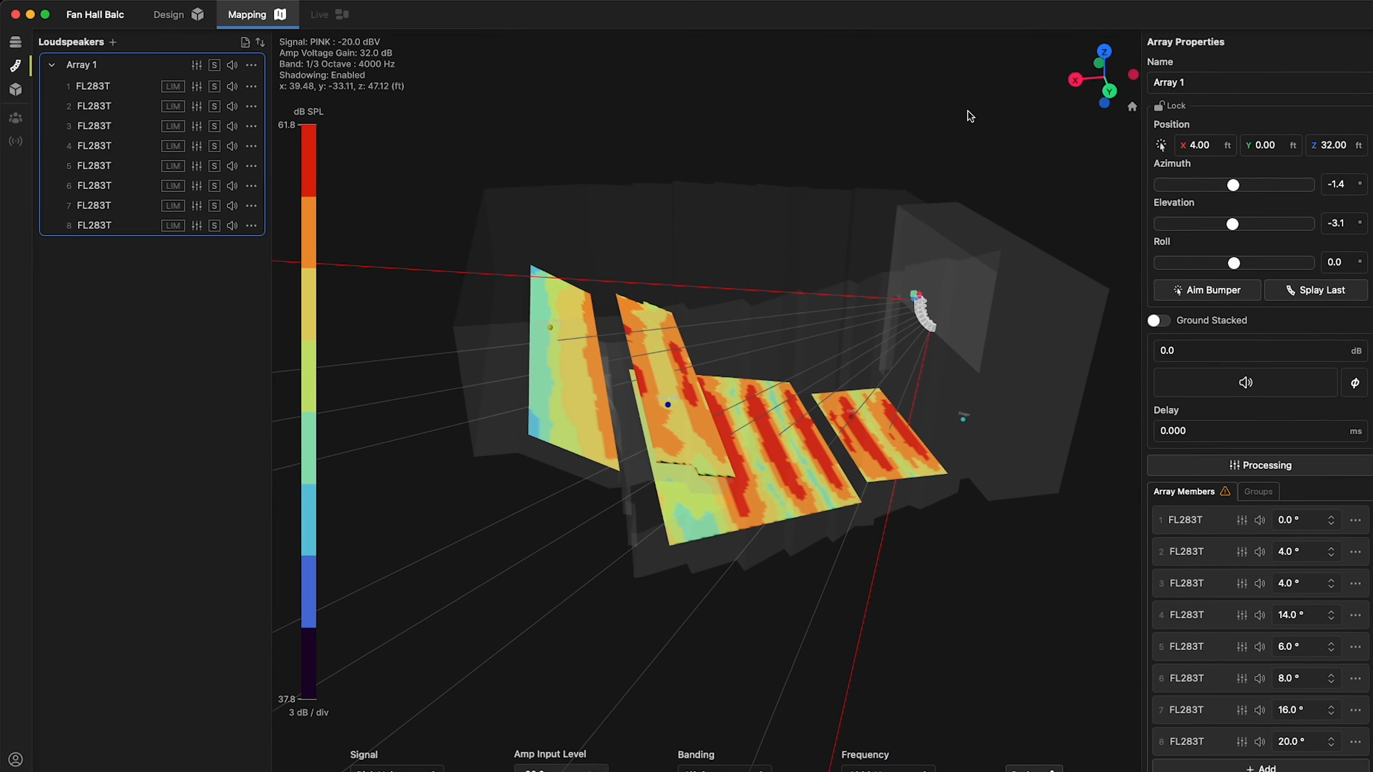
Enable mapping on the side wall face nearest the stage opening
{"action": "left_click_drag", "start_coordinate": [967, 112], "coordinate": [920, 130]}
{"action": "left_click", "coordinate": [831, 249]}
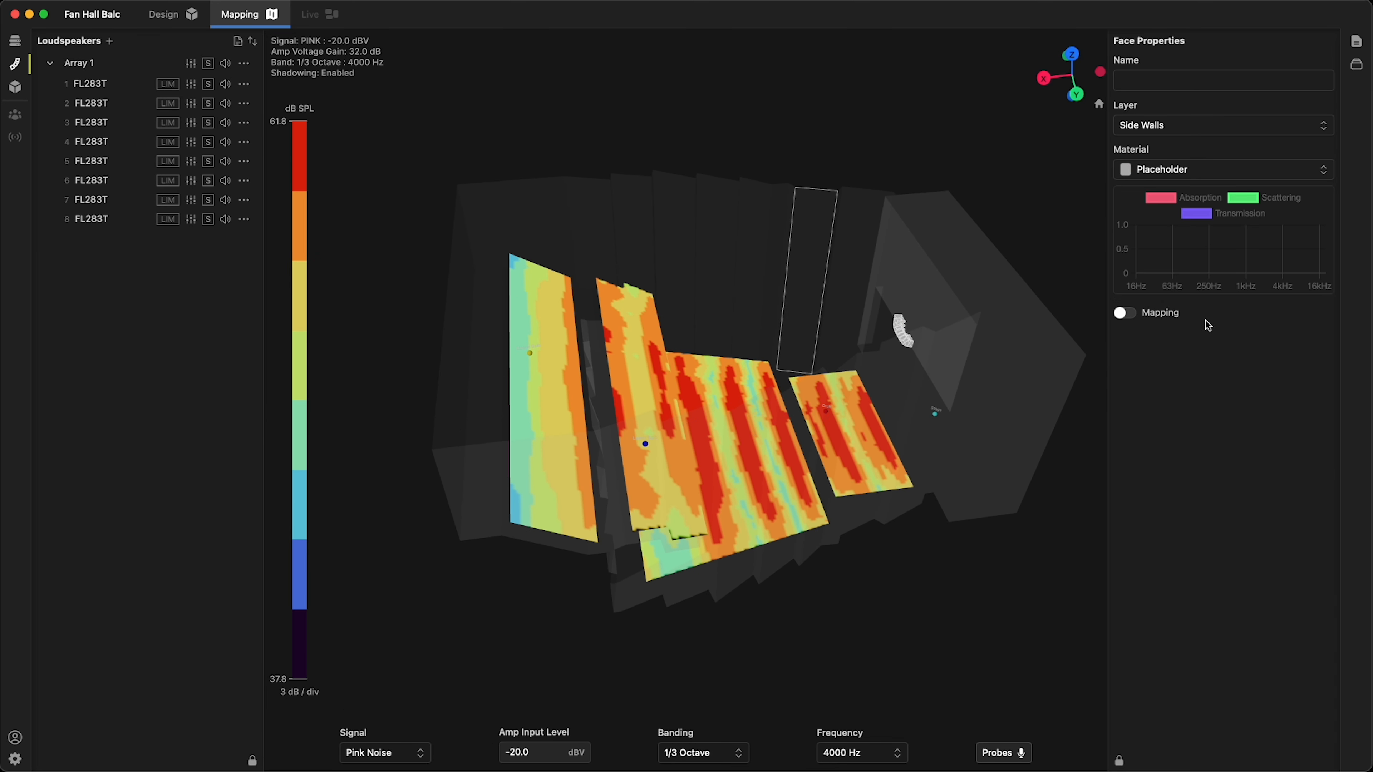
{"action": "left_click", "coordinate": [1122, 319]}
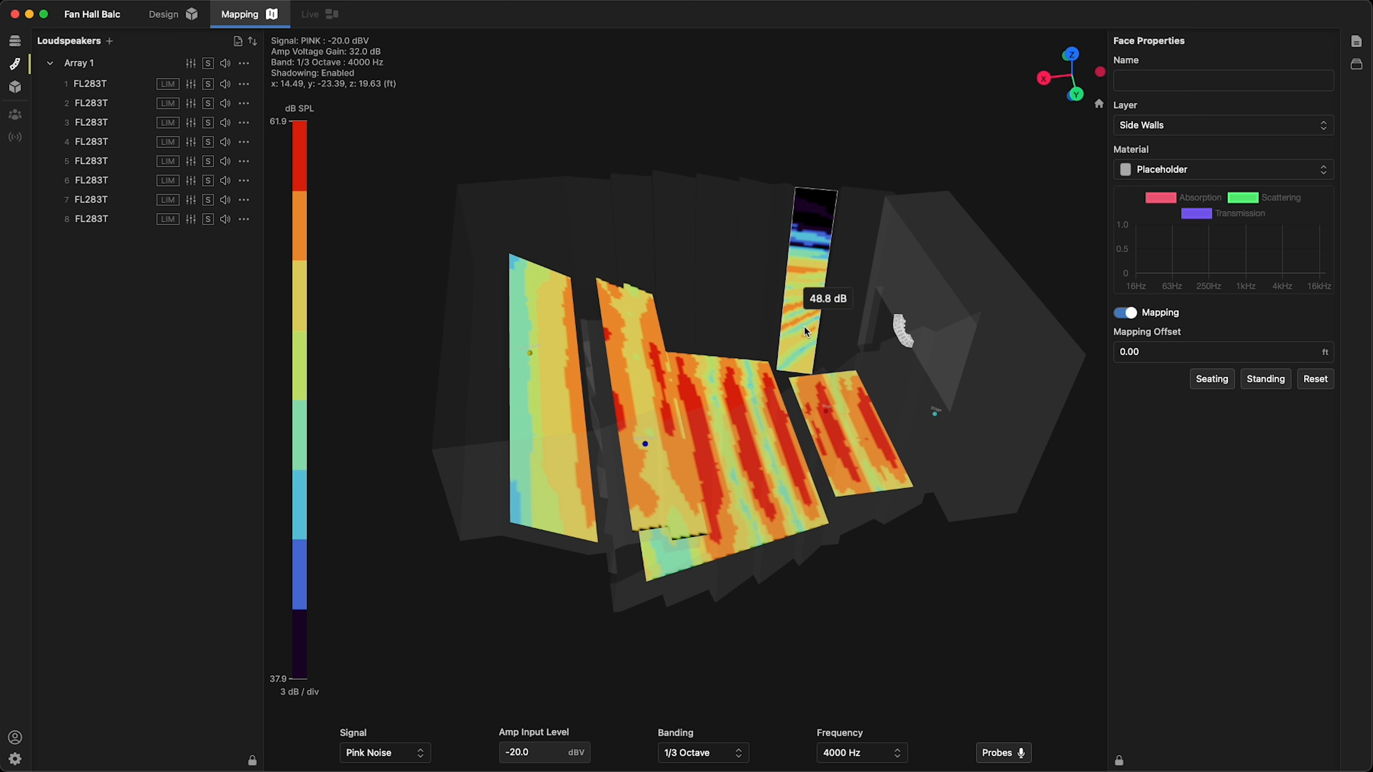
Enable mapping on the stage floor face and apply the Standing mapping offset
{"action": "left_click", "coordinate": [943, 373]}
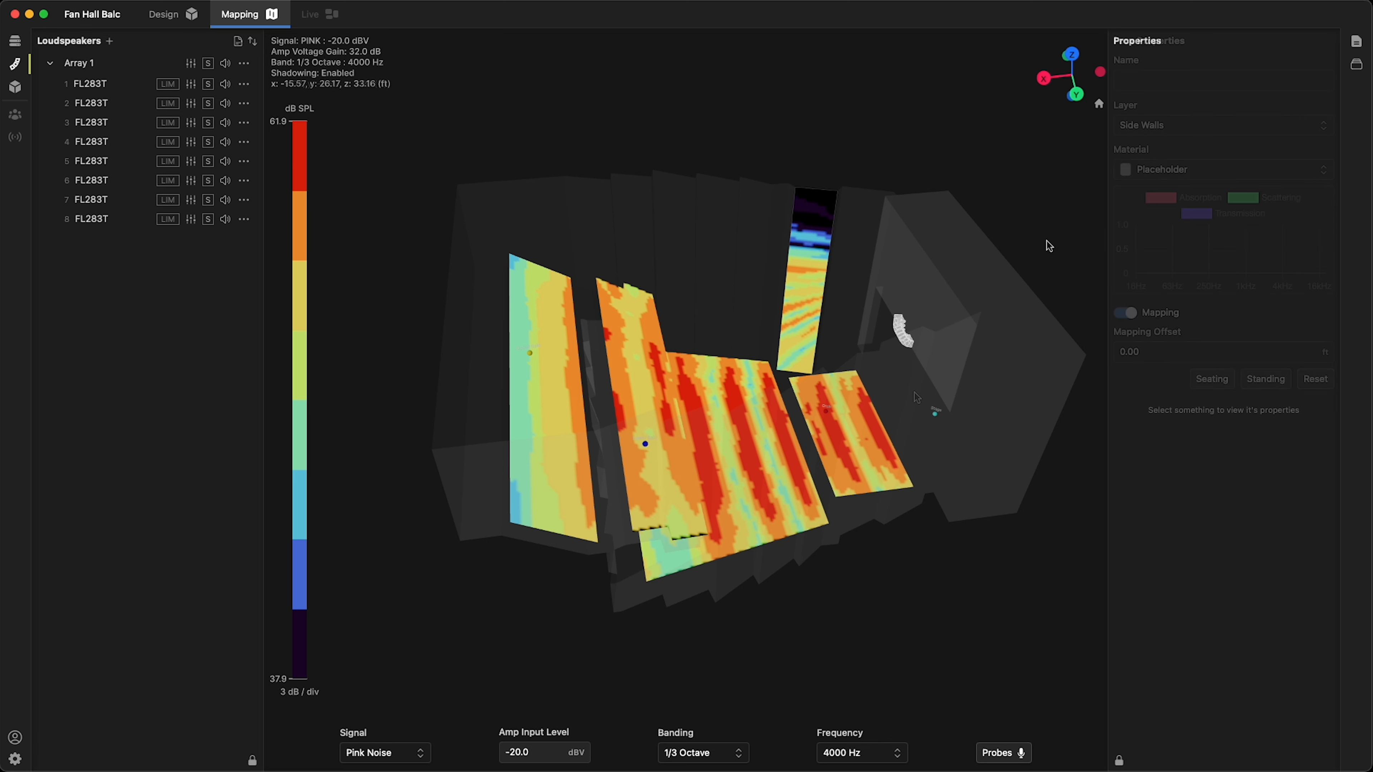
{"action": "left_click", "coordinate": [1131, 316]}
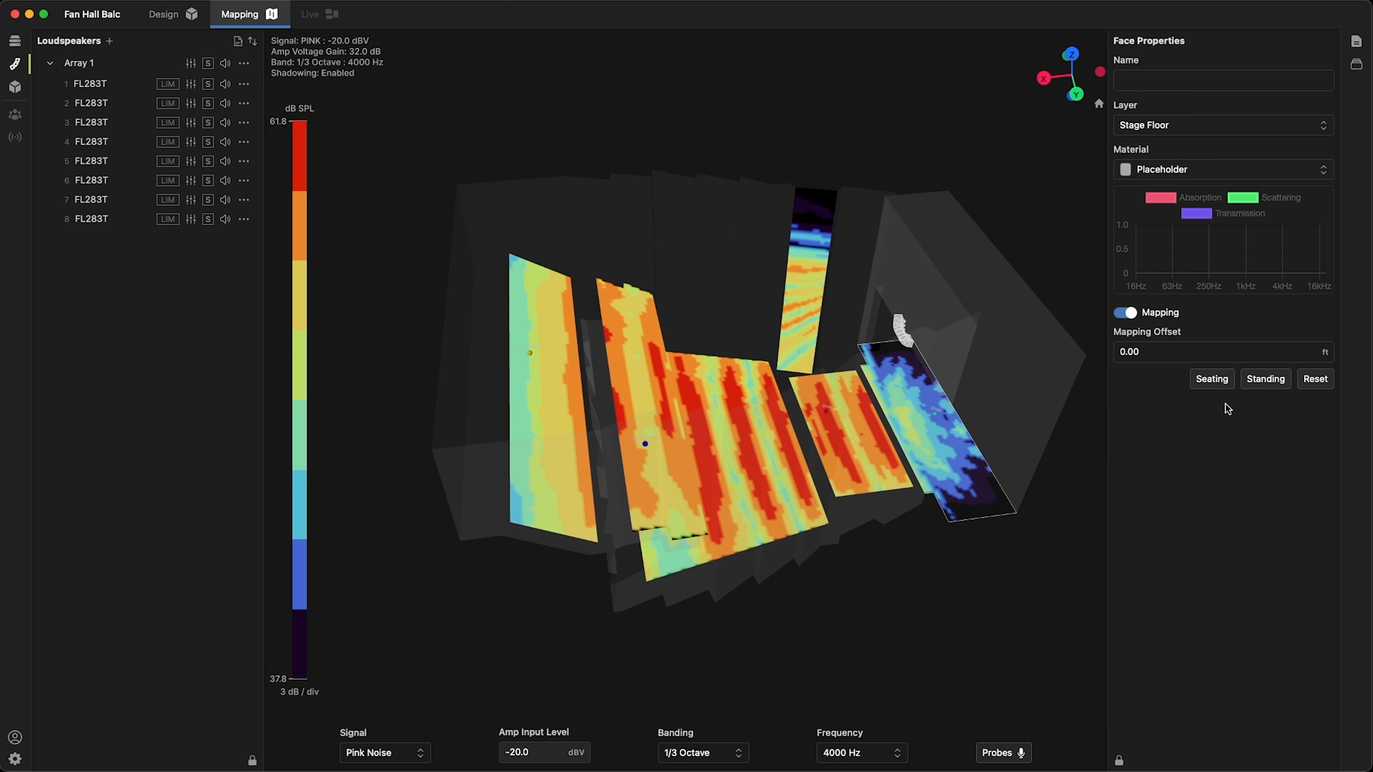
{"action": "left_click", "coordinate": [1276, 383]}
{"action": "left_click", "coordinate": [926, 601]}
Open the probes display to compare the frequency responses at the listening positions
{"action": "left_click_drag", "start_coordinate": [925, 601], "coordinate": [885, 521]}
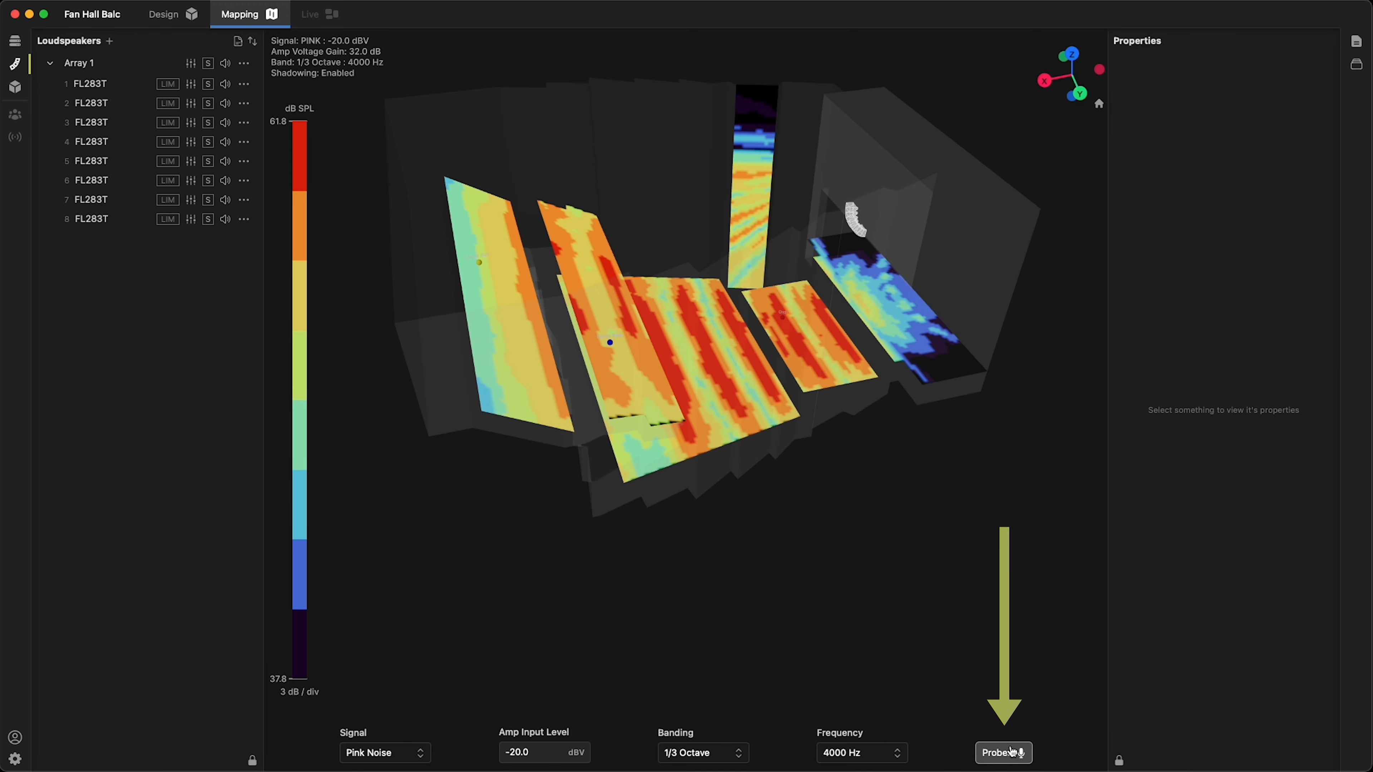
{"action": "left_click", "coordinate": [1011, 752]}
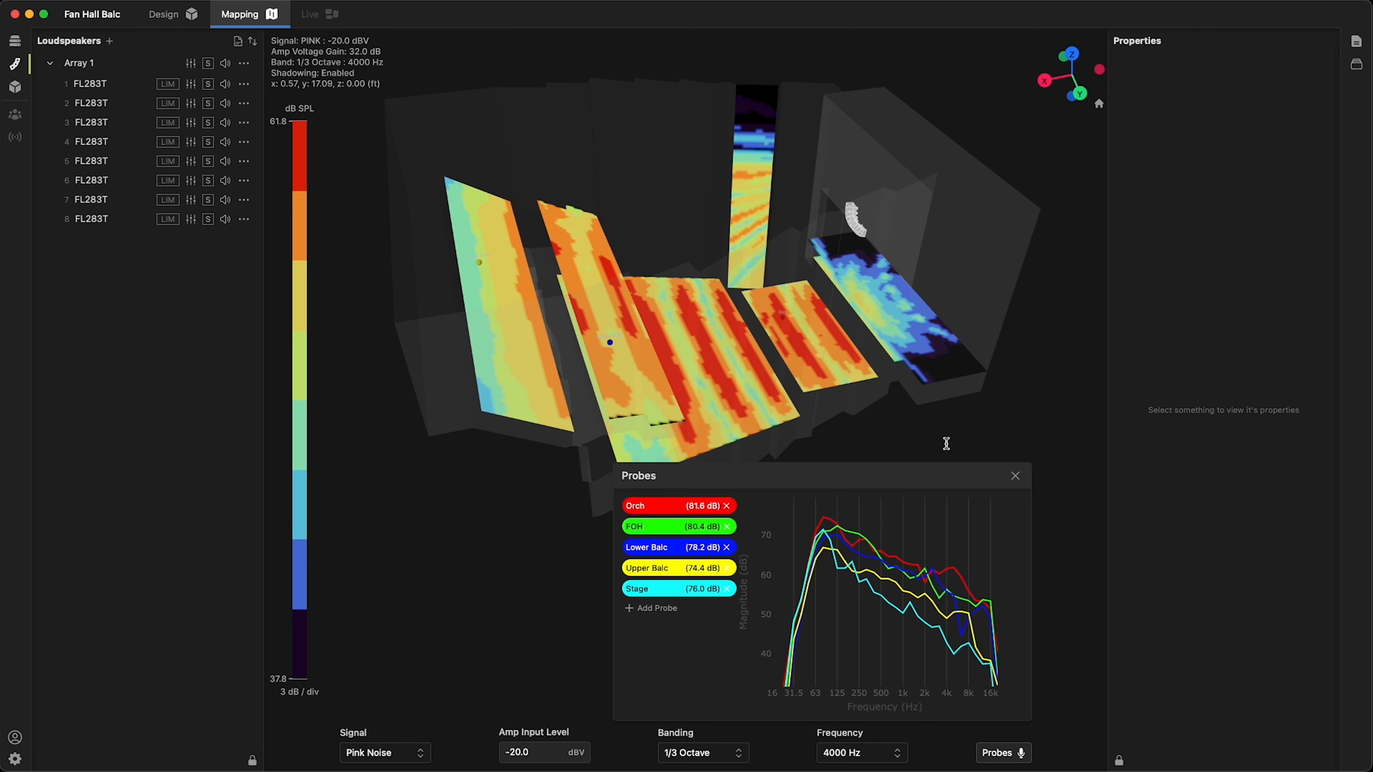
{"action": "left_click_drag", "start_coordinate": [943, 438], "coordinate": [903, 438]}
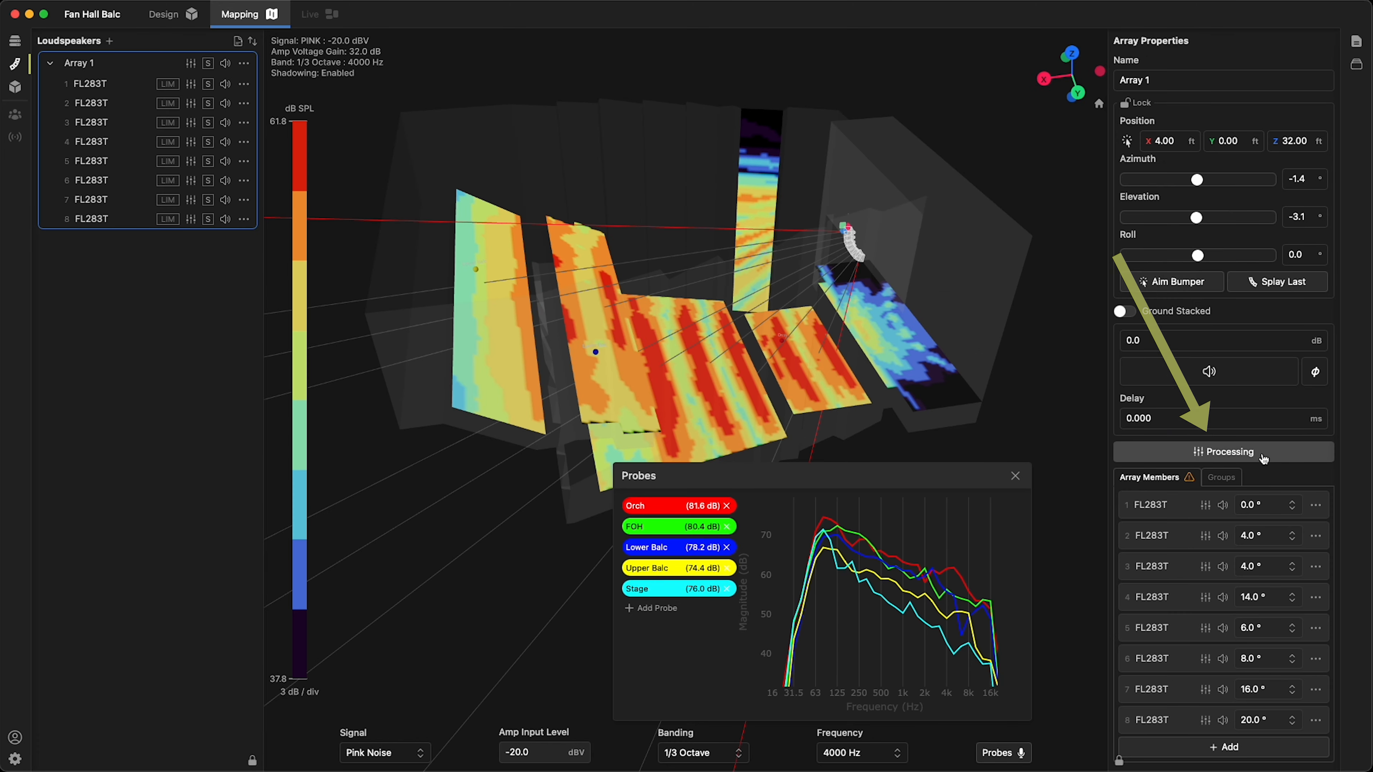
Add a parametric filter to the array's processing at 125 Hz with a Q of 1.00 and a gain of -6 dB
{"action": "left_click", "coordinate": [1248, 452]}
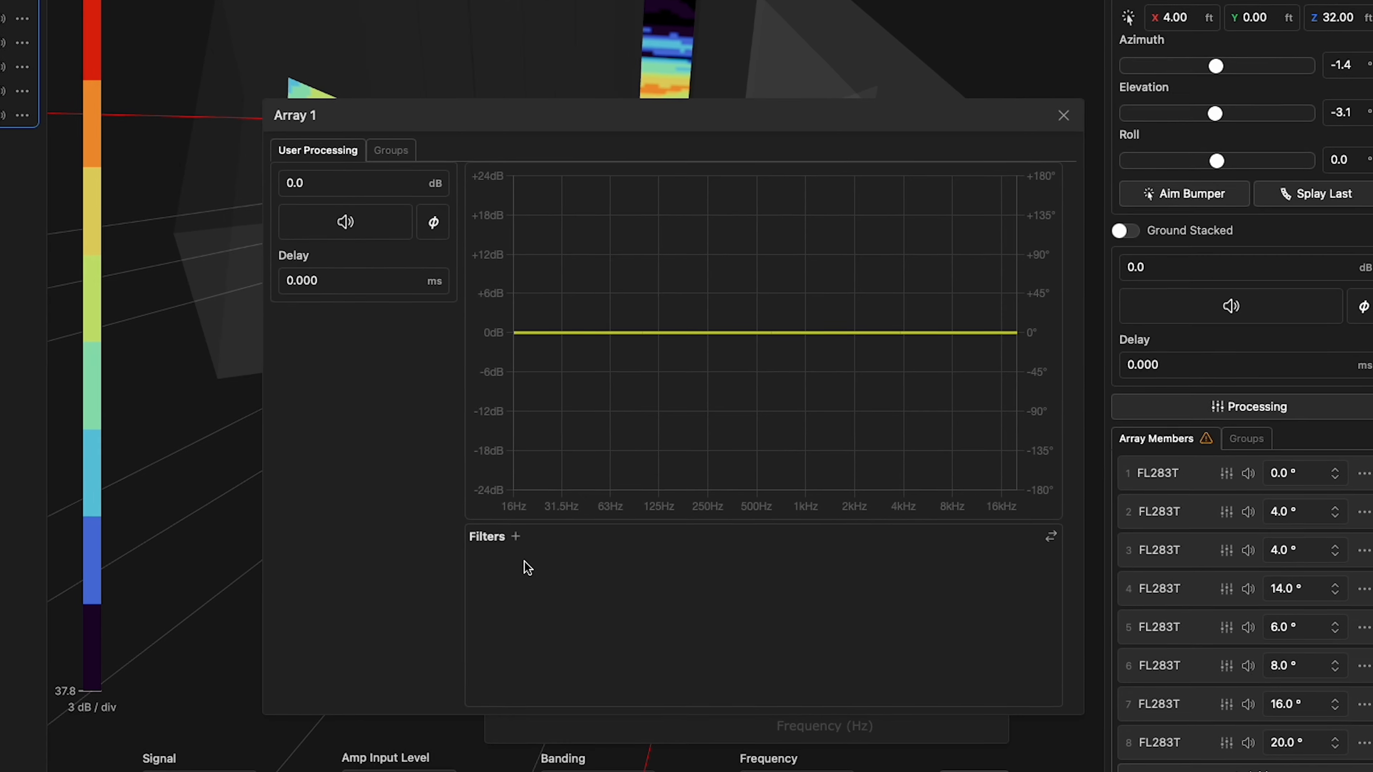
{"action": "left_click", "coordinate": [515, 536]}
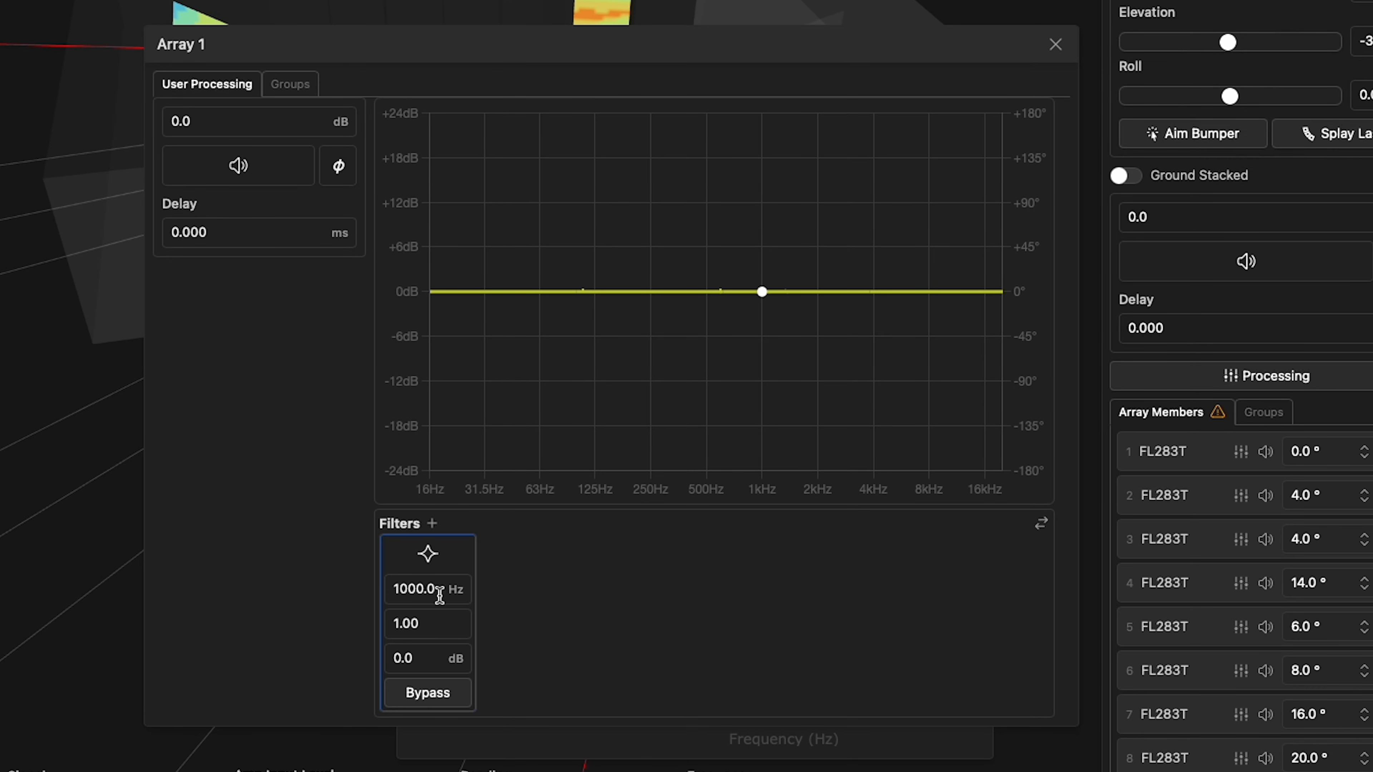
{"action": "left_click", "coordinate": [439, 595]}
{"action": "type", "text": "125"}
{"action": "left_click", "coordinate": [467, 621]}
{"action": "left_click", "coordinate": [459, 659]}
{"action": "type", "text": "-6.0"}
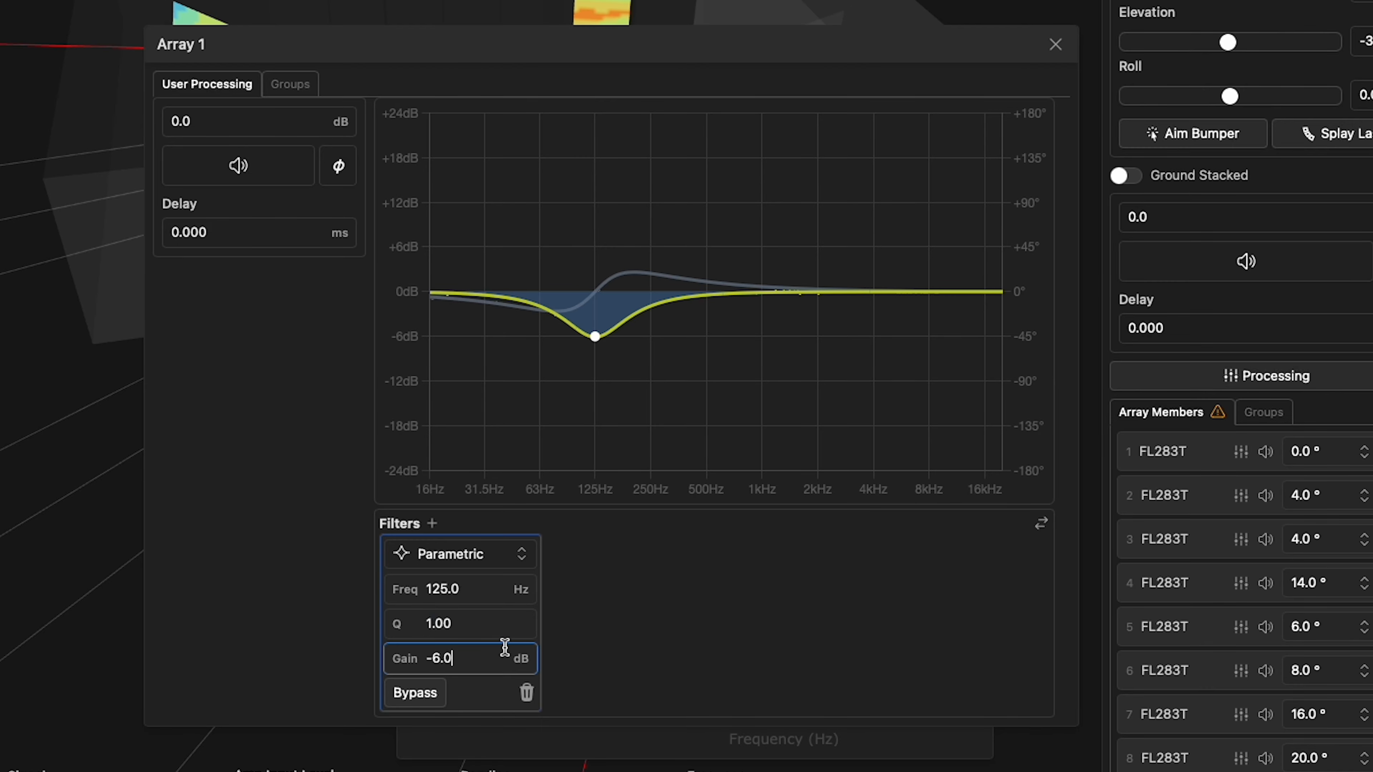
{"action": "left_click", "coordinate": [1055, 45]}
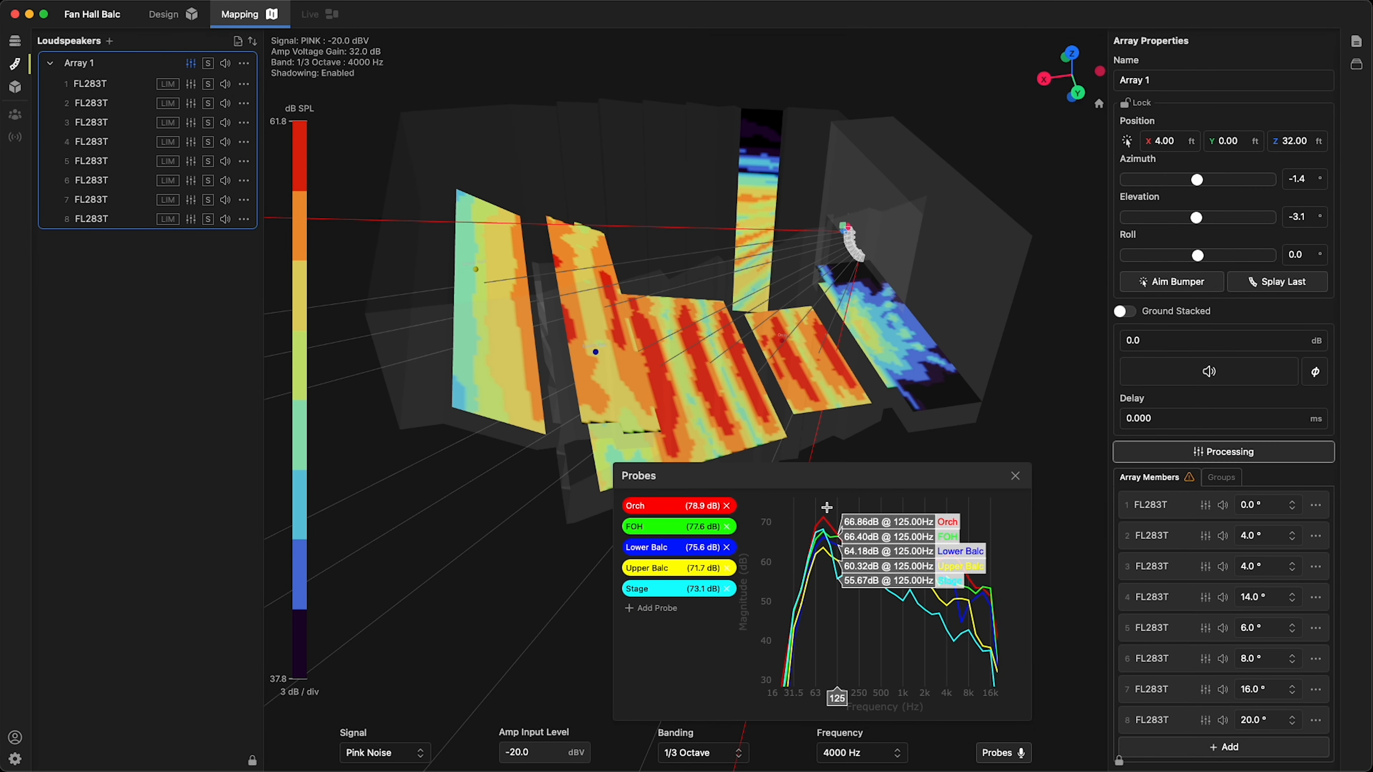